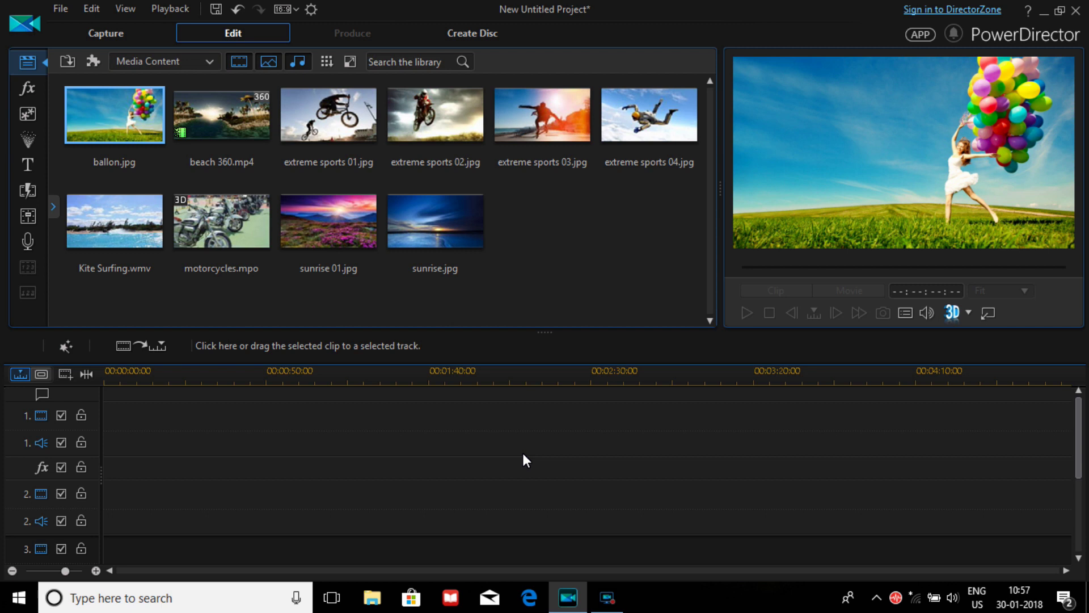
Step: View the project's aspect ratio options and browse the title templates in the 3D-Like, General and Sports categories
{"action": "left_click", "coordinate": [299, 6]}
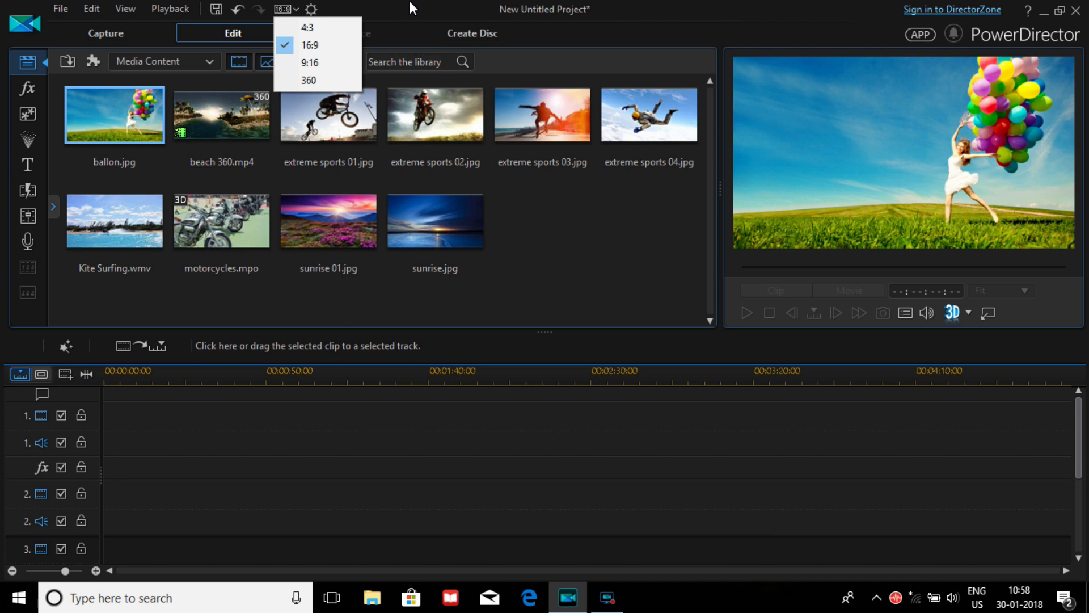
{"action": "left_click", "coordinate": [17, 165]}
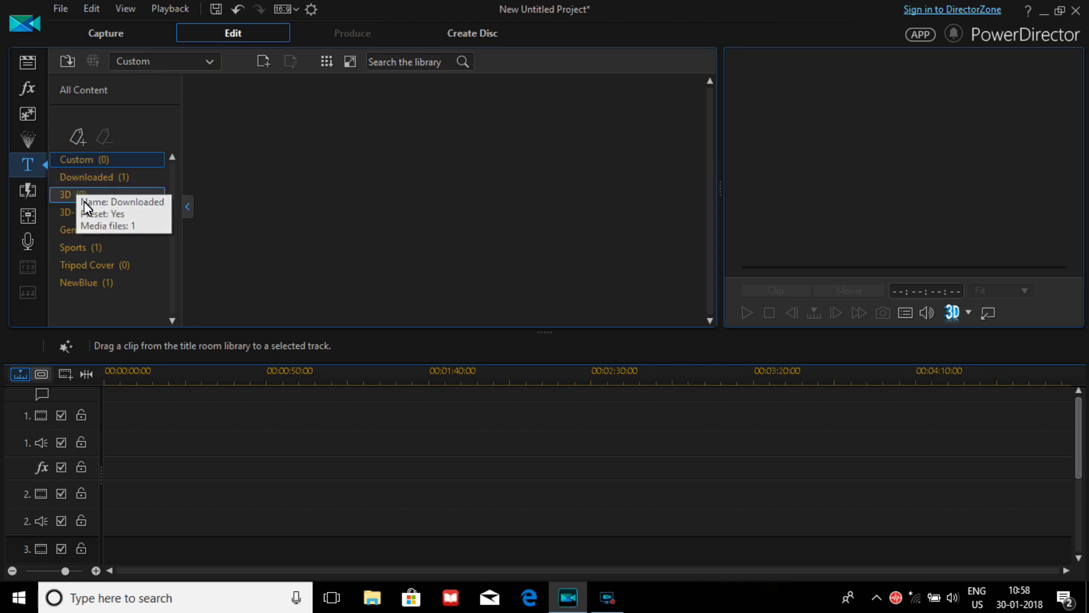
{"action": "left_click", "coordinate": [86, 227]}
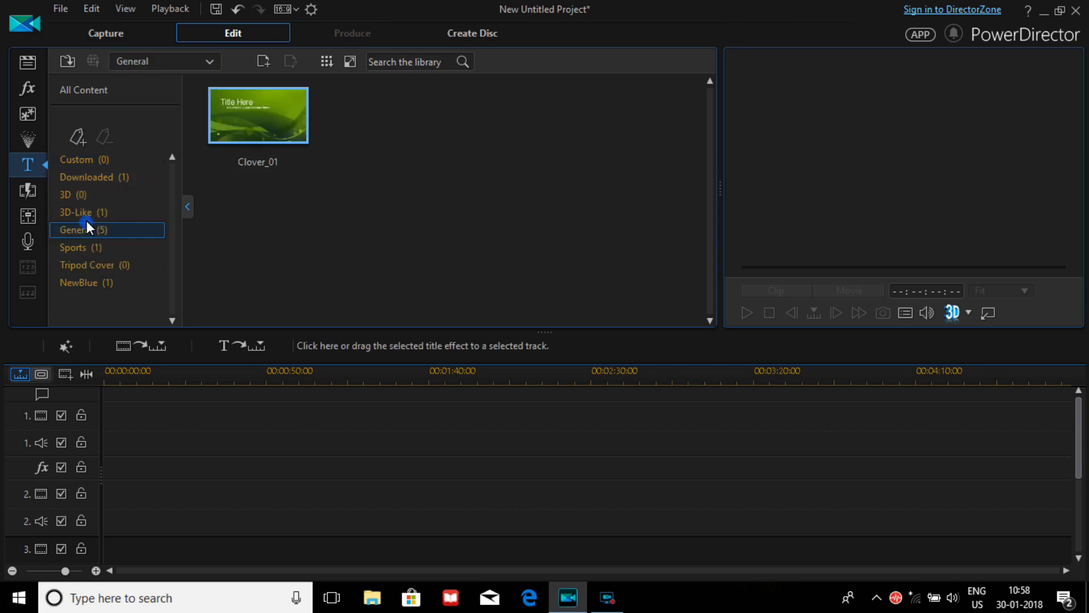
{"action": "left_click", "coordinate": [87, 210]}
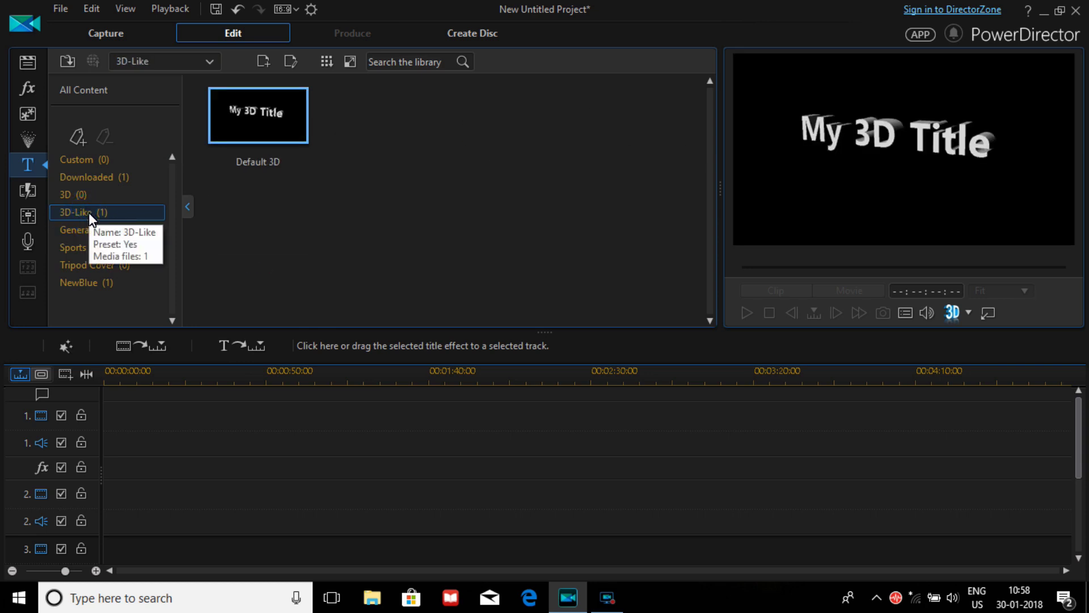
{"action": "left_click", "coordinate": [86, 229]}
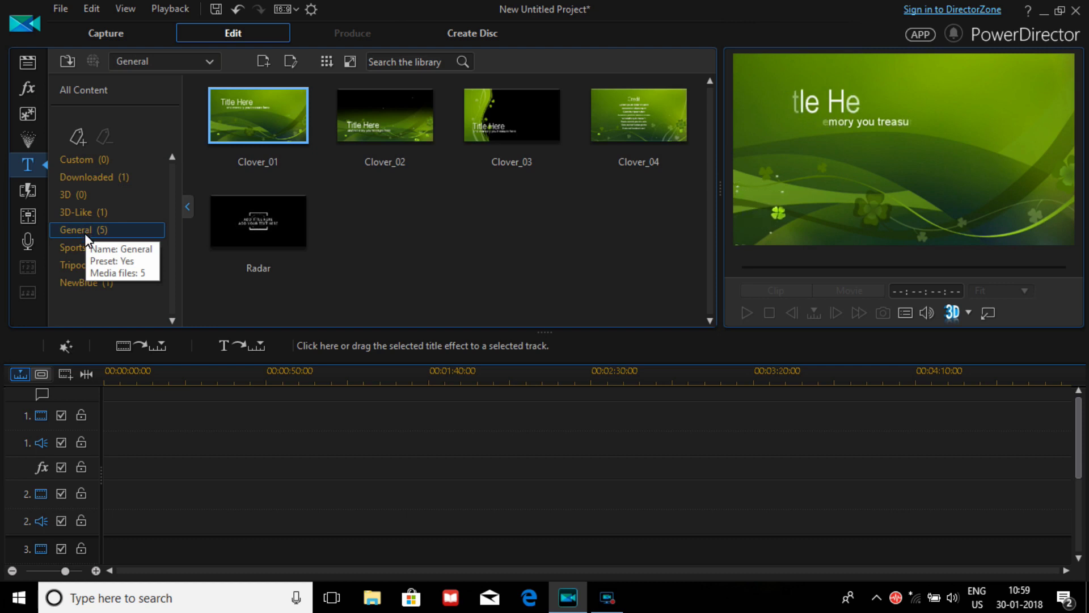
{"action": "left_click", "coordinate": [81, 246]}
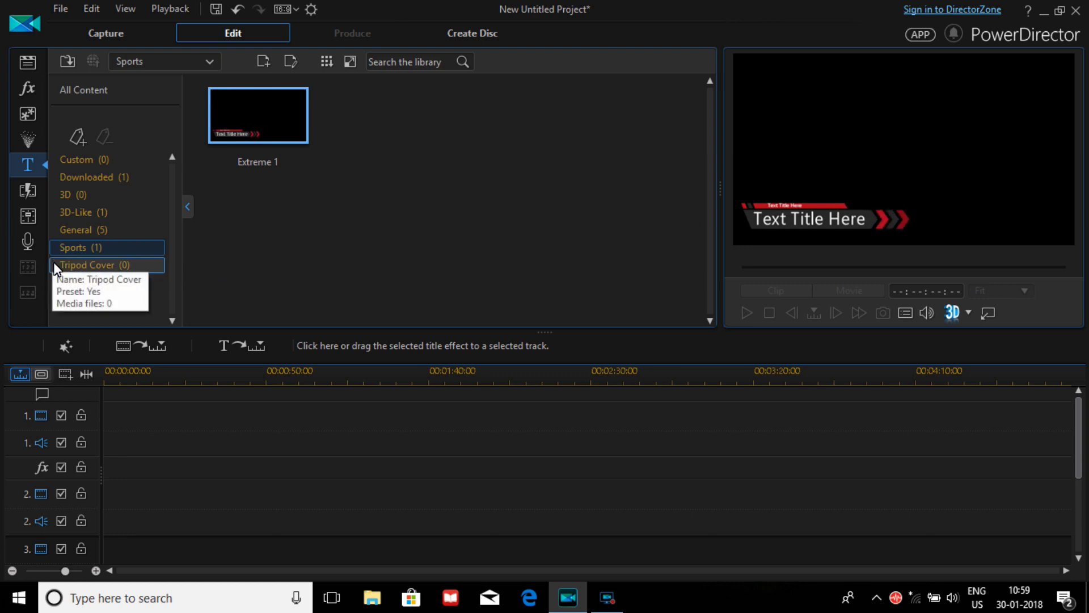
Step: Place the Clover_02 title from the General category at the start of video track 1
{"action": "left_click", "coordinate": [110, 227]}
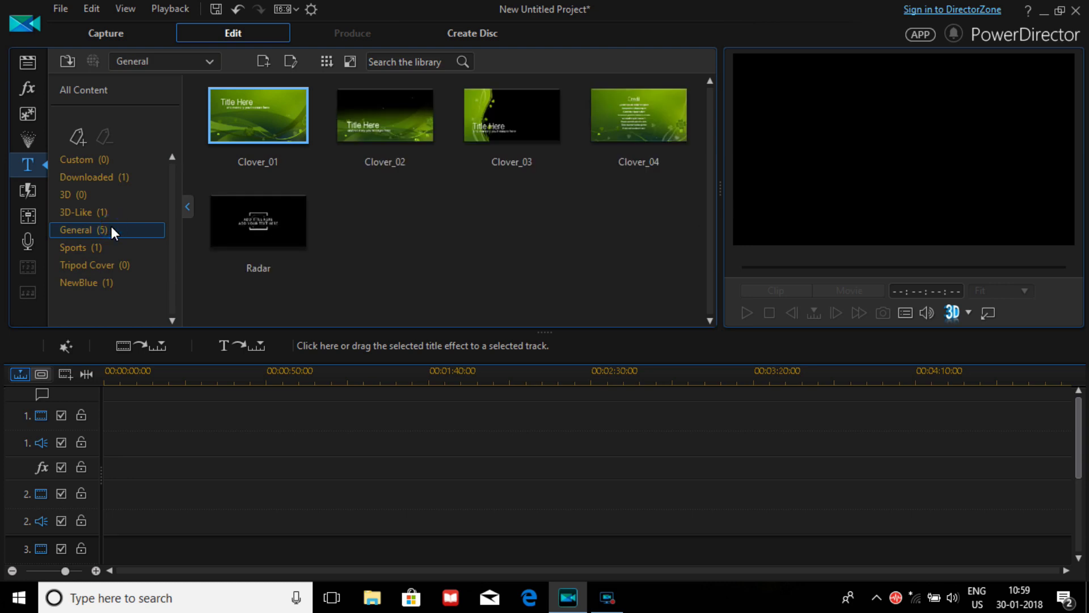
{"action": "left_click", "coordinate": [411, 121]}
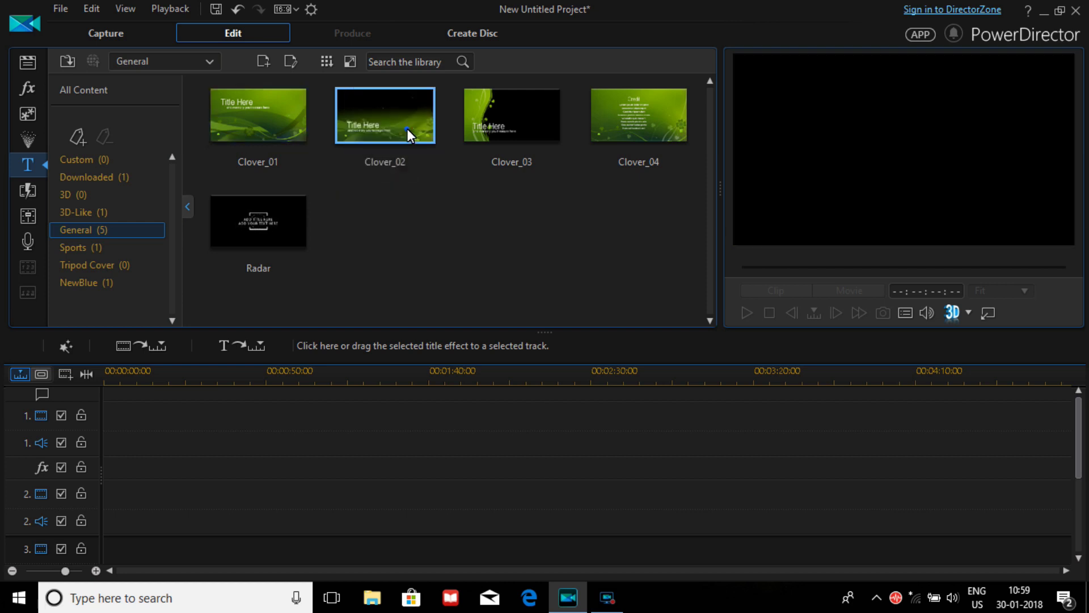
{"action": "right_click", "coordinate": [406, 128]}
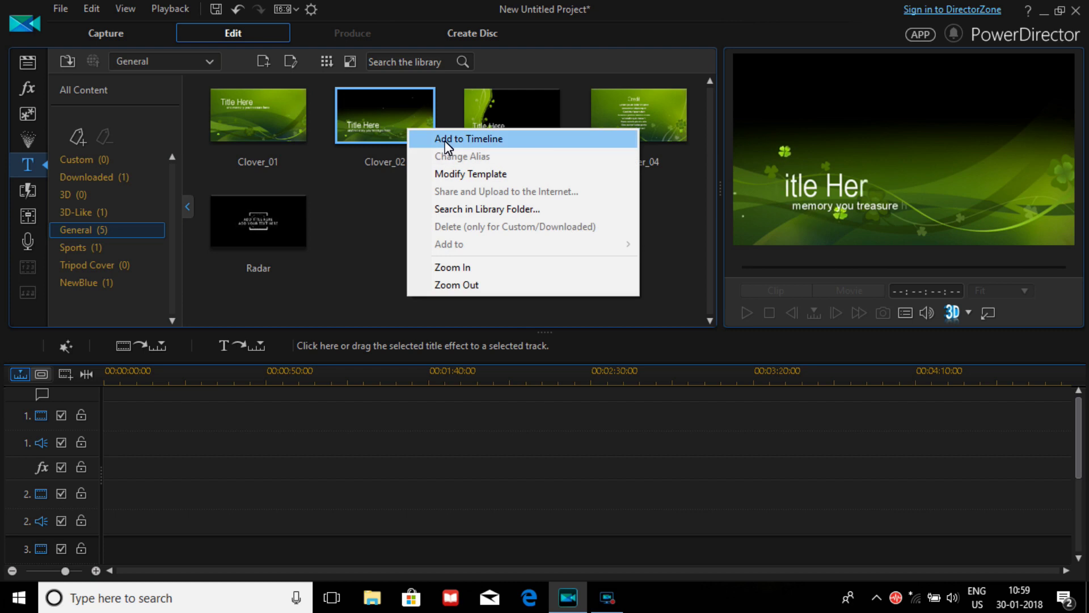
{"action": "mouse_move", "coordinate": [365, 113]}
{"action": "left_mouse_down"}
{"action": "mouse_move", "coordinate": [288, 312]}
{"action": "mouse_move", "coordinate": [140, 431]}
{"action": "mouse_move", "coordinate": [101, 410]}
{"action": "left_mouse_up"}
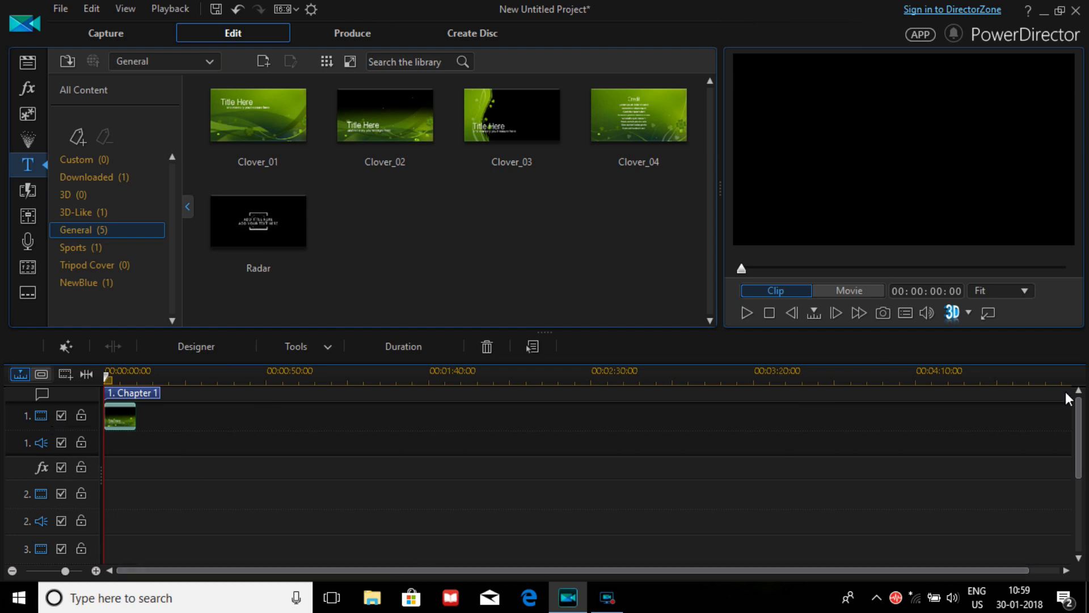
Step: Open the Clover_02 clip in the Title Designer and change its main title text to "My Test Project"
{"action": "mouse_move", "coordinate": [1076, 407]}
{"action": "left_mouse_down"}
{"action": "mouse_move", "coordinate": [1078, 478]}
{"action": "mouse_move", "coordinate": [1078, 414]}
{"action": "left_mouse_up"}
{"action": "left_click", "coordinate": [119, 415]}
{"action": "double_click", "coordinate": [119, 415]}
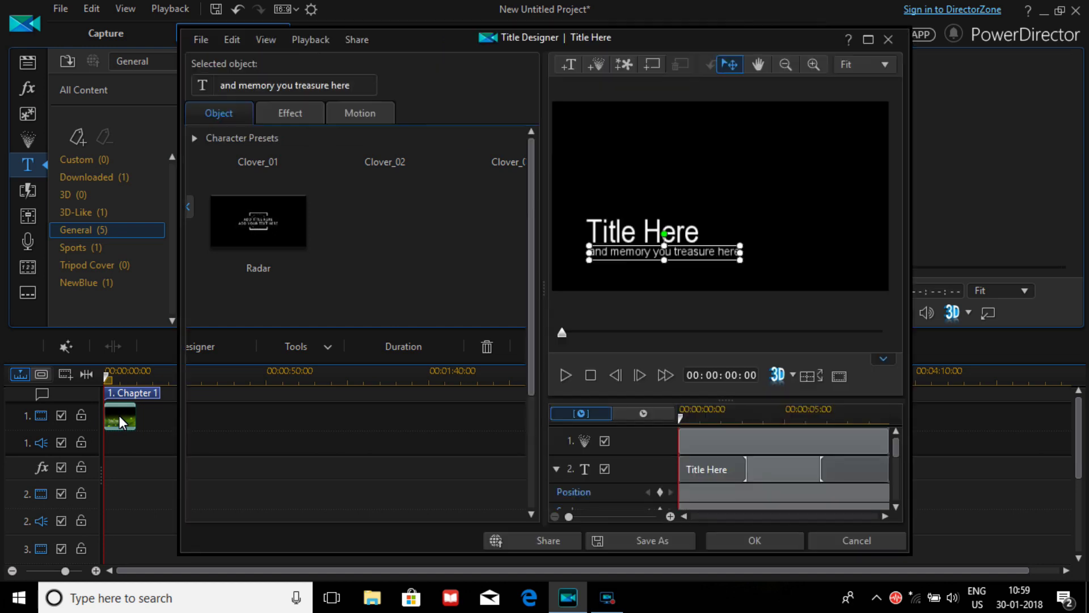
{"action": "left_click", "coordinate": [629, 234]}
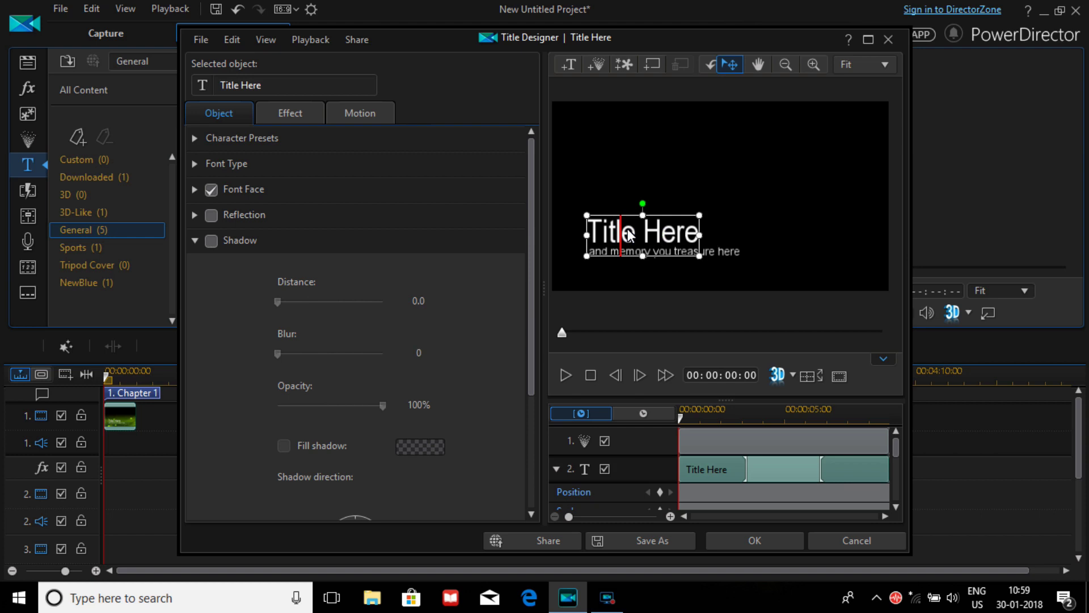
{"action": "key", "text": "ctrl+a"}
{"action": "type", "text": "MY"}
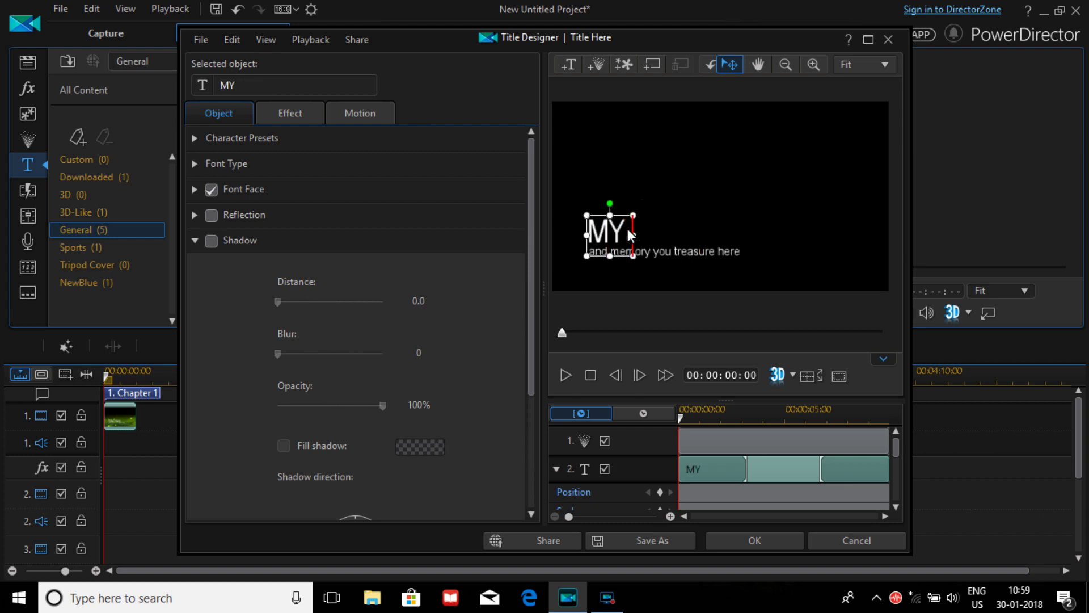
{"action": "key", "text": "BackSpace"}
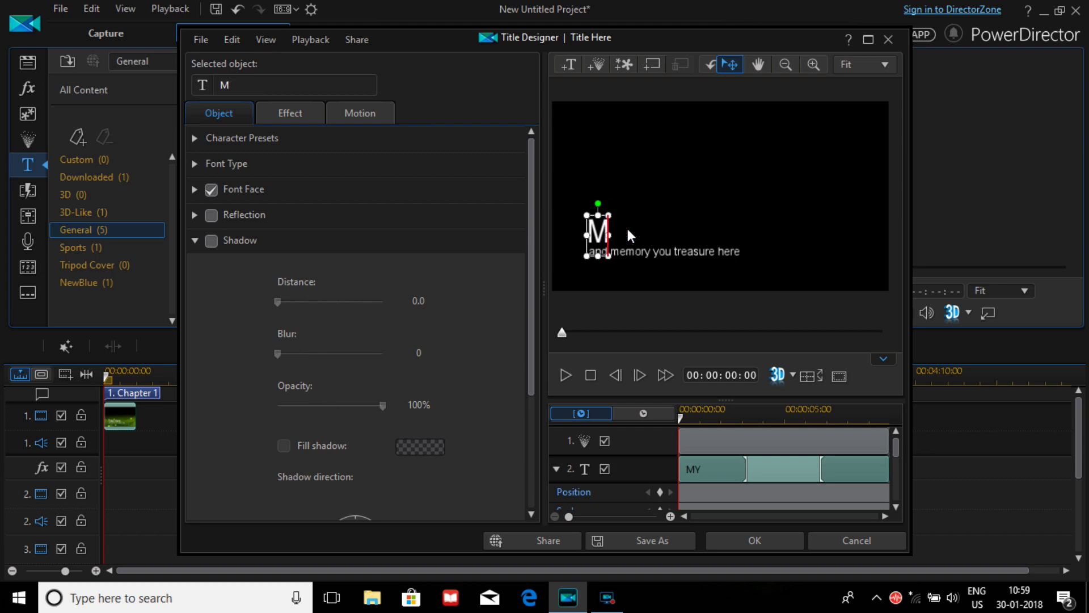
{"action": "type", "text": "y Tes"}
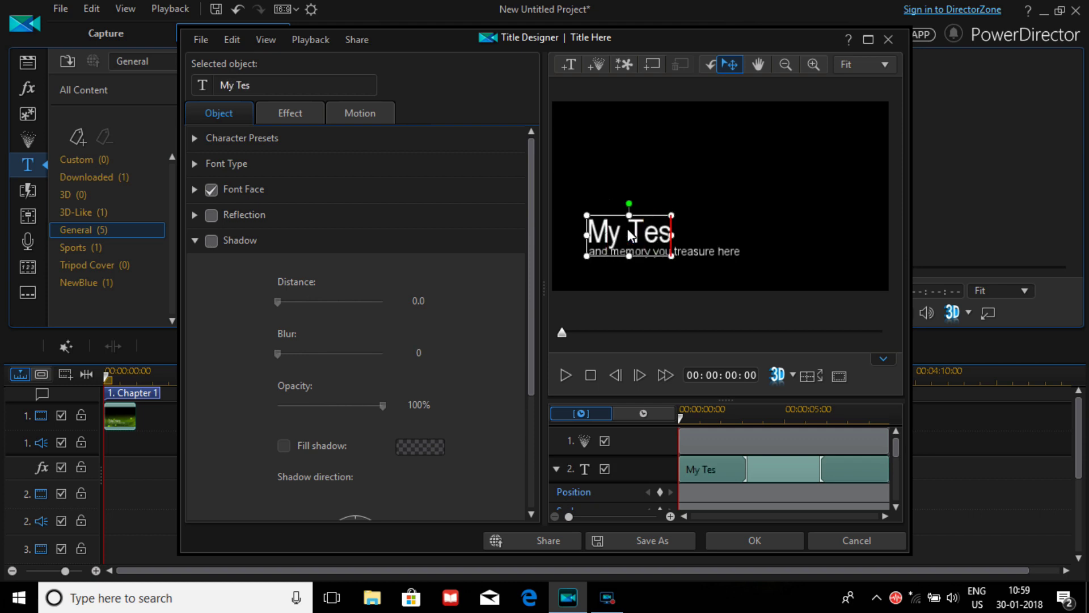
{"action": "type", "text": "t Pr"}
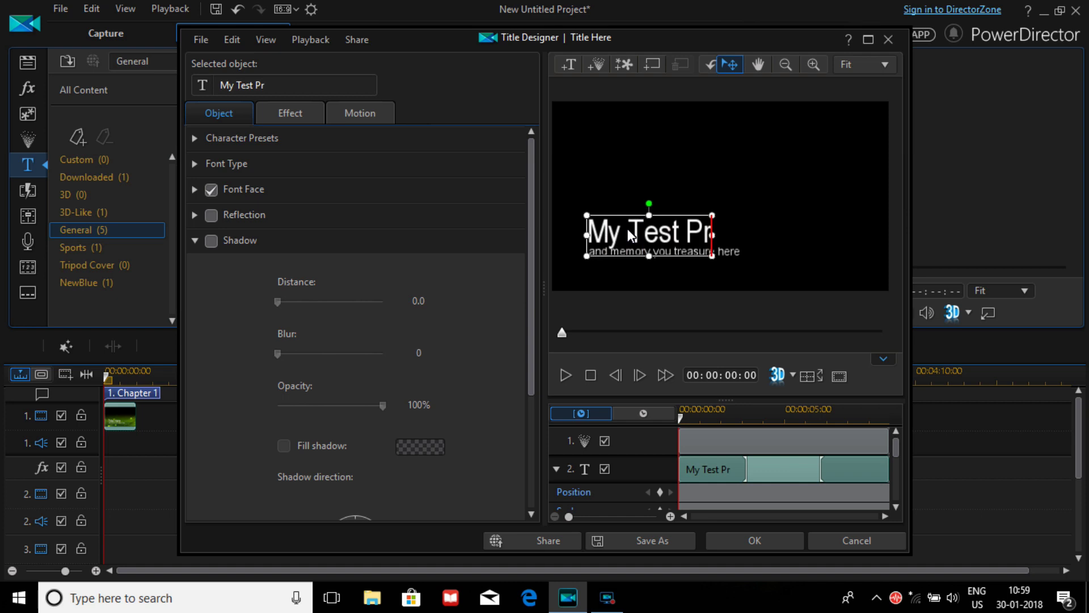
{"action": "type", "text": "oject"}
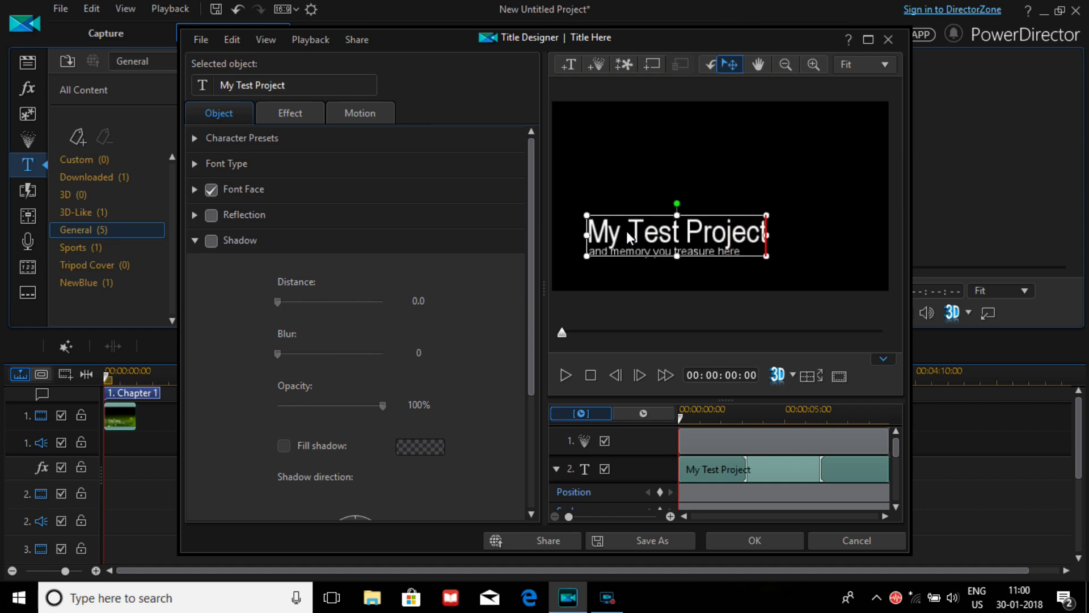
Step: Replace the subtitle text with "Lets get started" and apply the title changes to the clip
{"action": "left_click", "coordinate": [622, 257]}
{"action": "key", "text": "ctrl+a"}
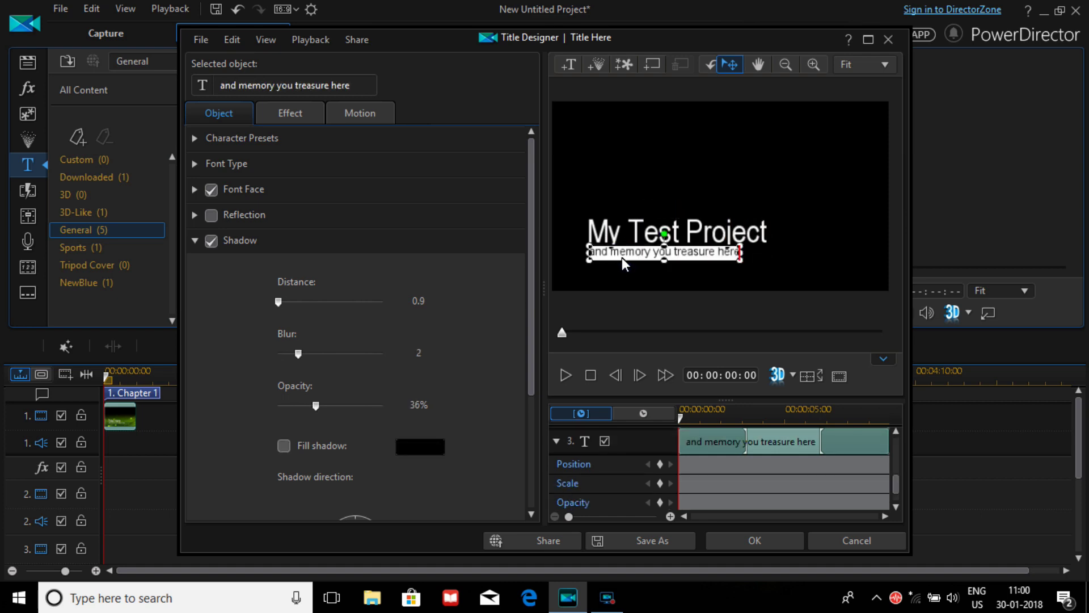
{"action": "type", "text": "Lets"}
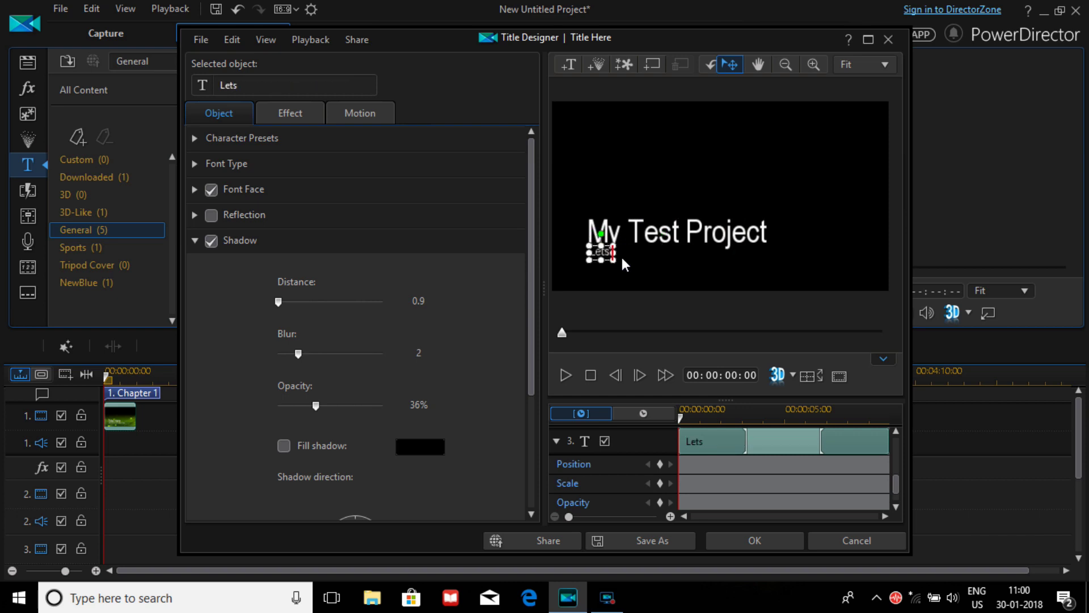
{"action": "type", "text": " get started"}
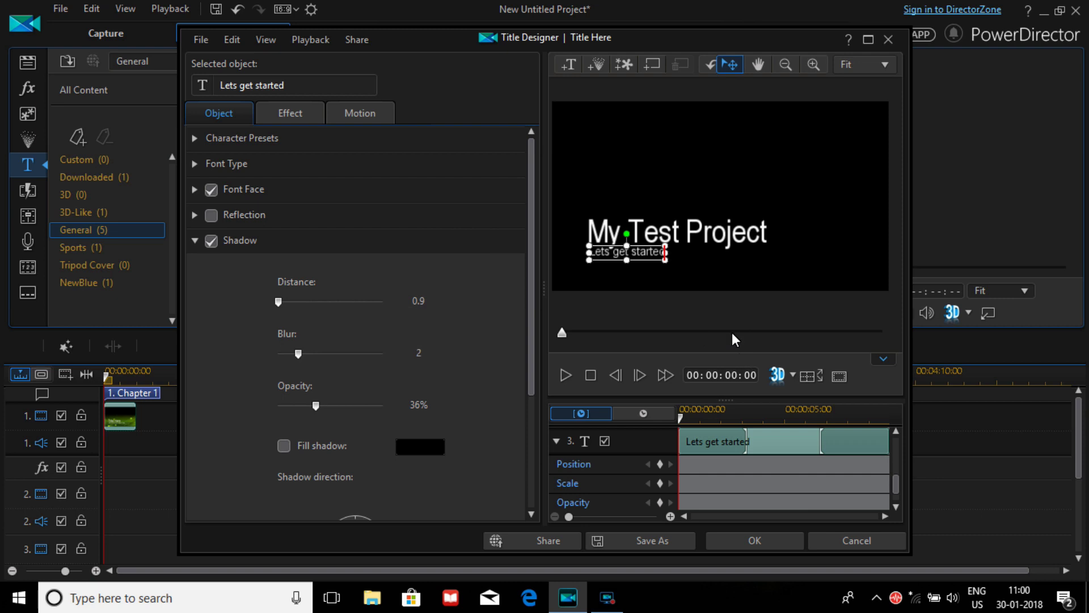
{"action": "left_click", "coordinate": [772, 541]}
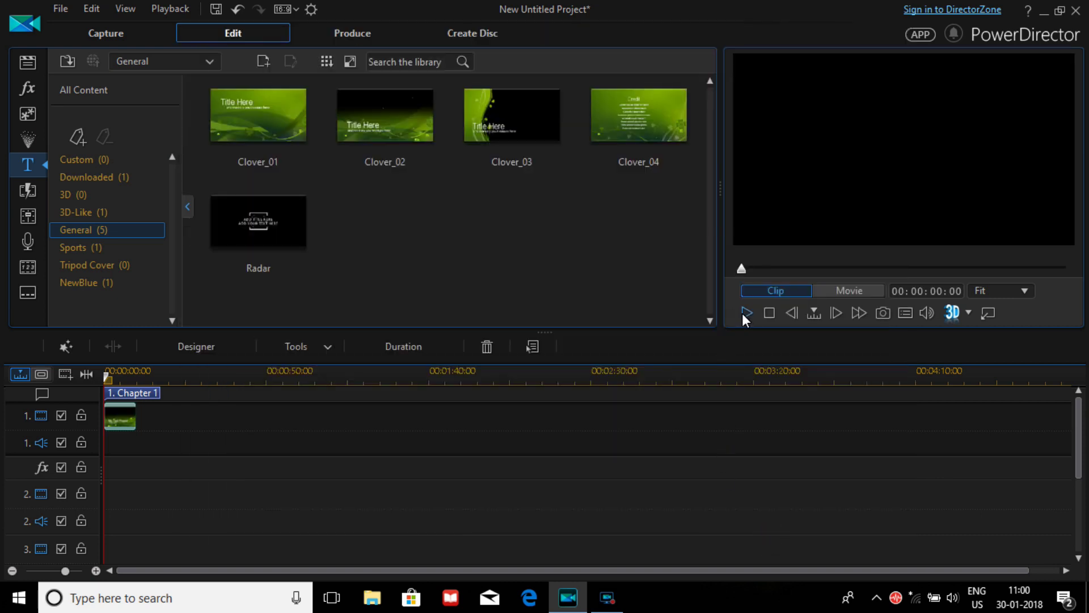
Step: Play the edited title in the preview, view it undocked and in full screen, and dock the preview again
{"action": "left_click", "coordinate": [747, 313]}
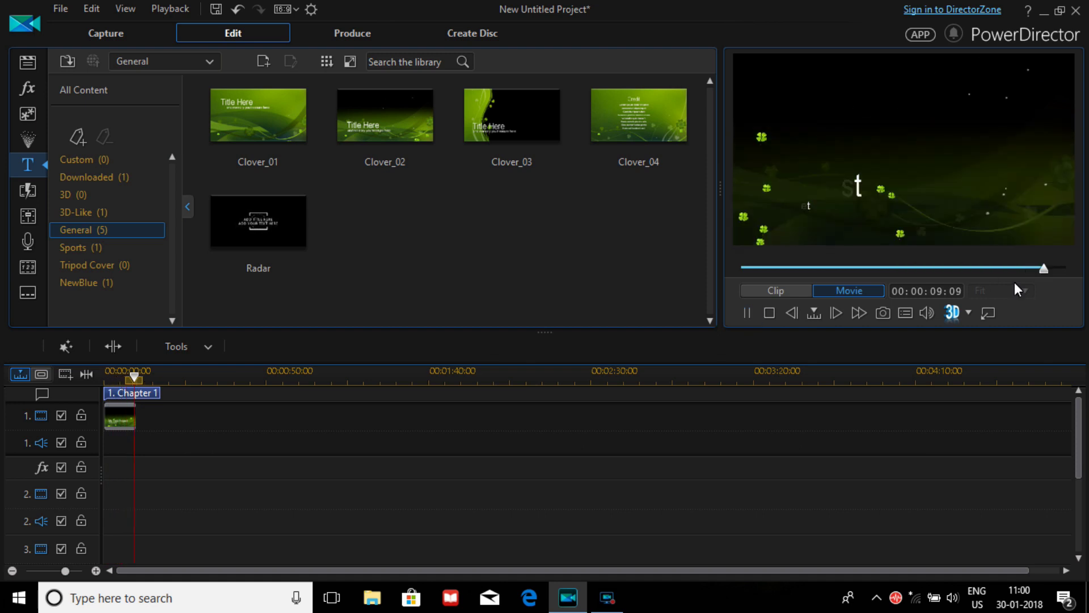
{"action": "left_click", "coordinate": [989, 313]}
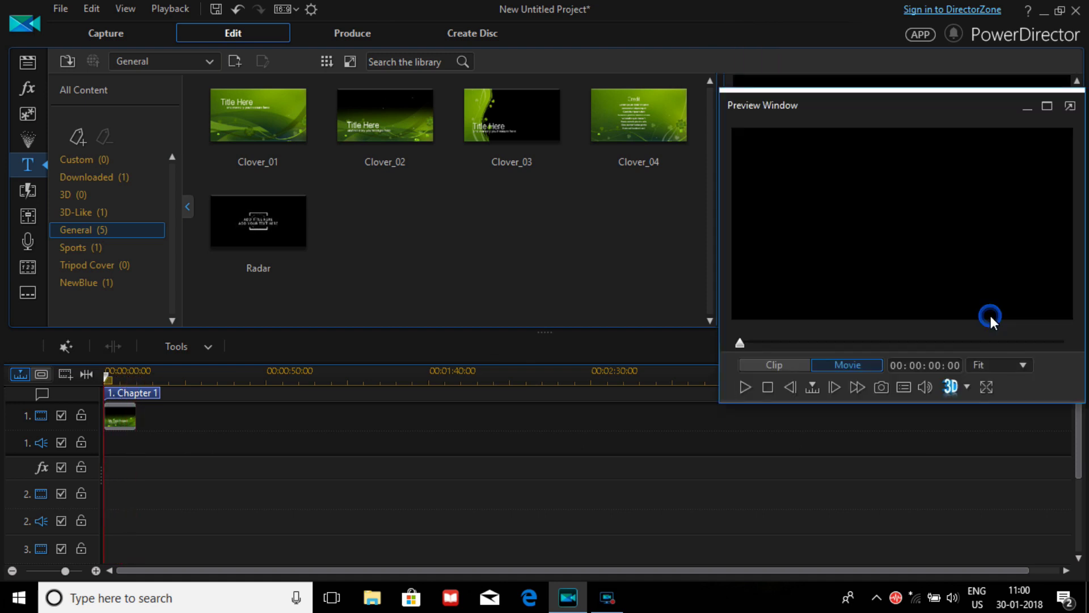
{"action": "left_click", "coordinate": [990, 387]}
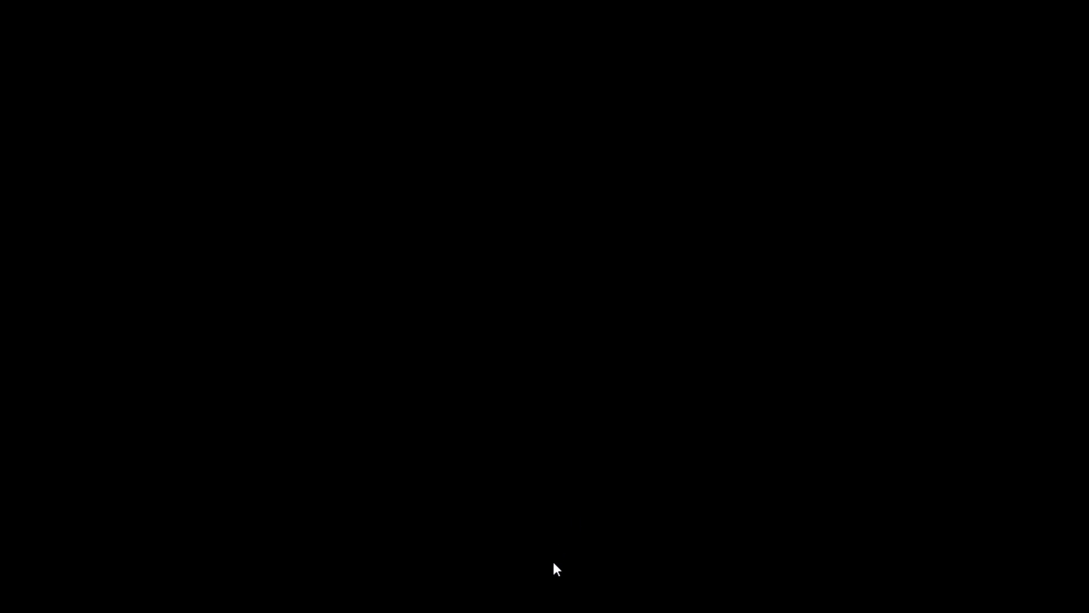
{"action": "mouse_move", "coordinate": [538, 579]}
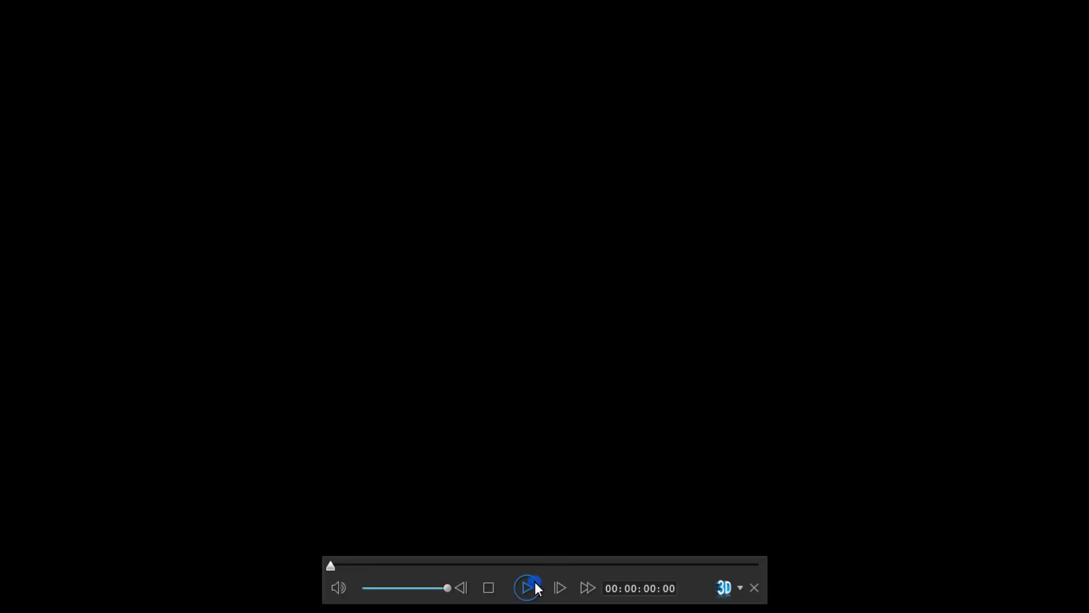
{"action": "left_click", "coordinate": [535, 582]}
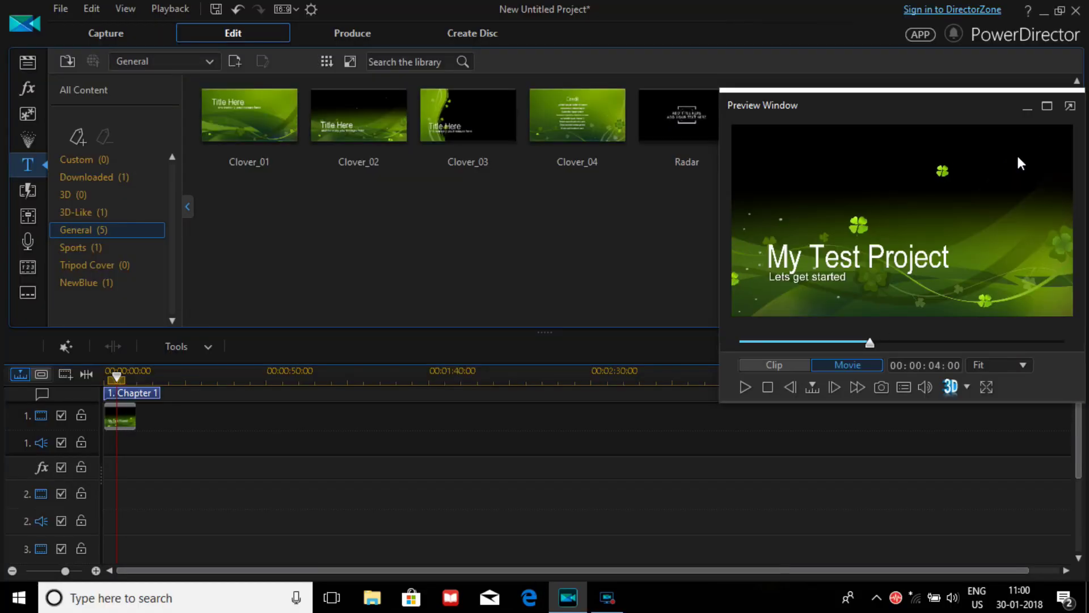
{"action": "left_click", "coordinate": [1070, 106]}
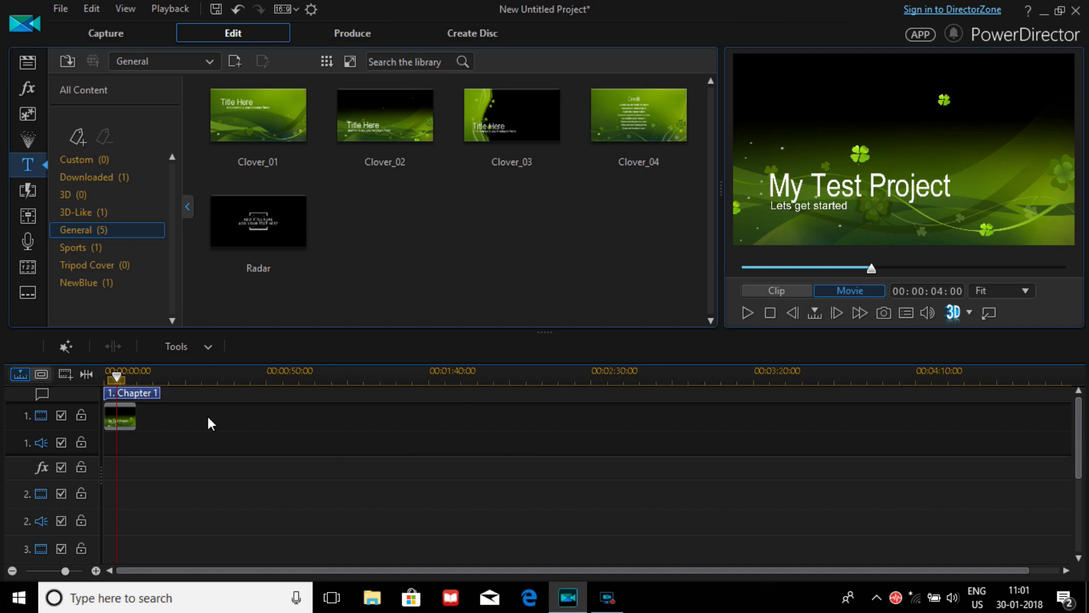
Step: Delete the Clover_02 title clip from video track 1
{"action": "left_click", "coordinate": [123, 429]}
{"action": "key", "text": "Delete"}
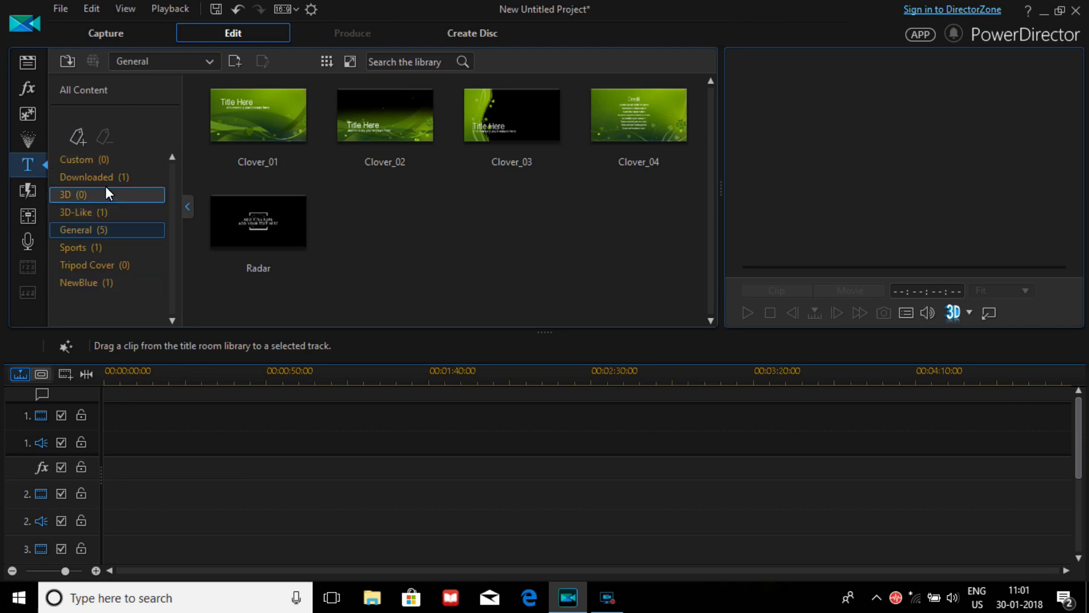
Step: Create a new 2D title template in the Custom title category
{"action": "left_click", "coordinate": [96, 164]}
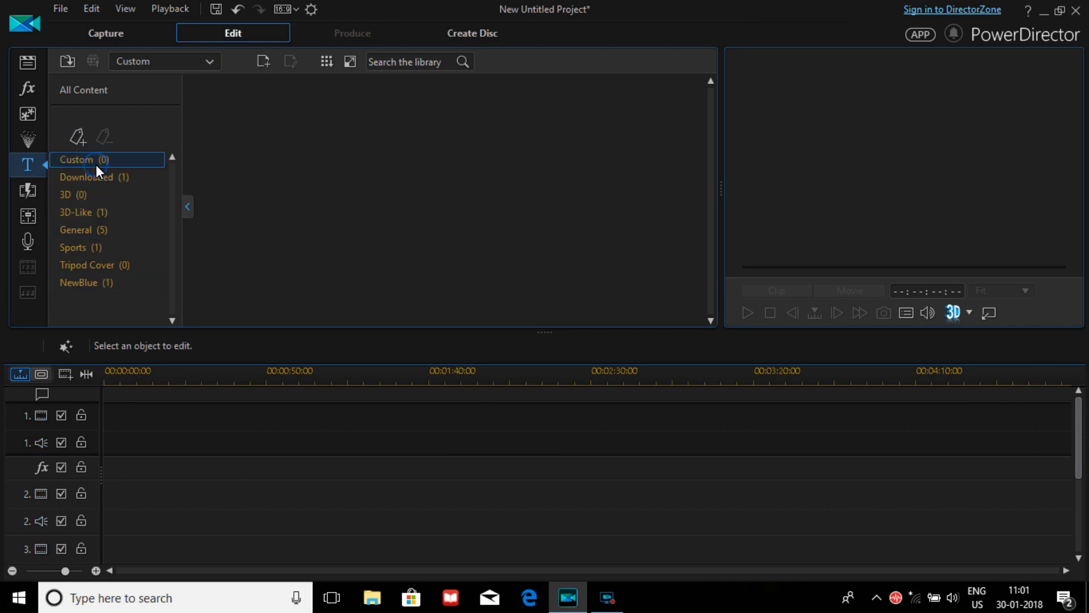
{"action": "left_click", "coordinate": [260, 67]}
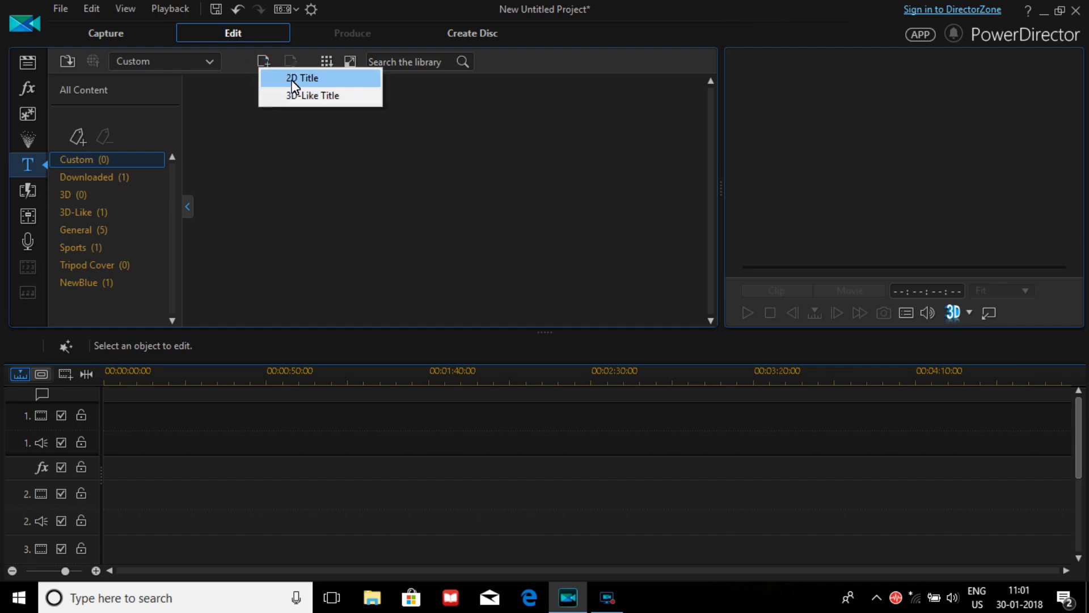
{"action": "left_click", "coordinate": [67, 212]}
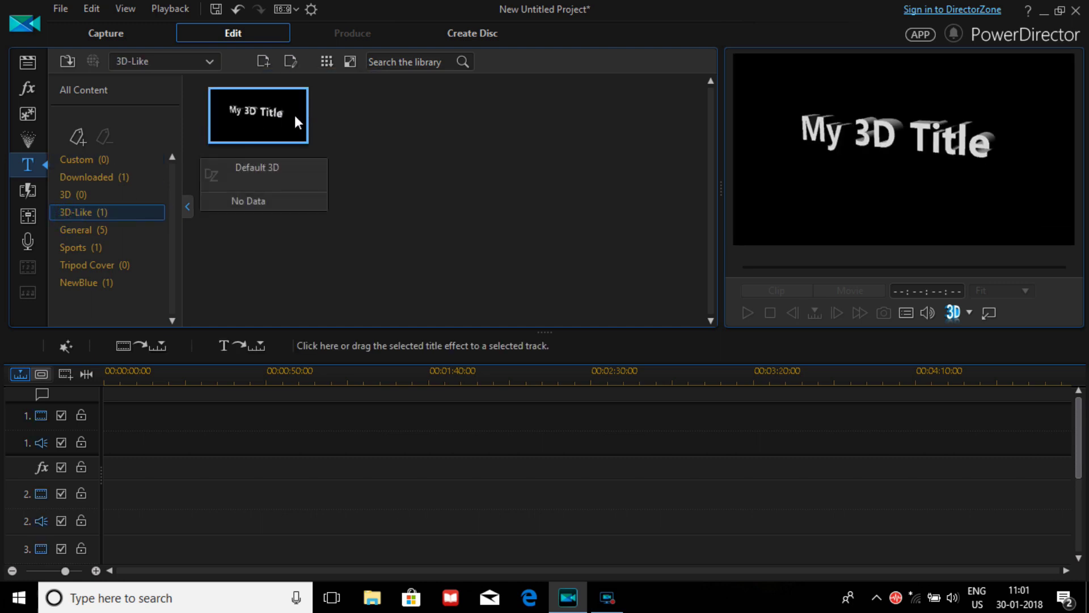
{"action": "left_click", "coordinate": [142, 157]}
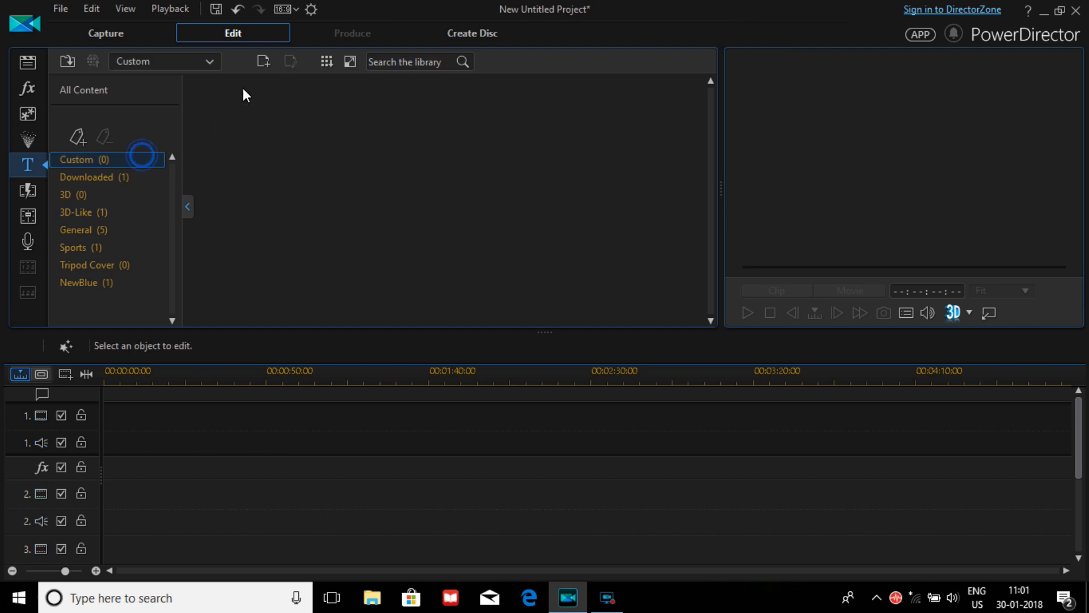
{"action": "left_click", "coordinate": [259, 61]}
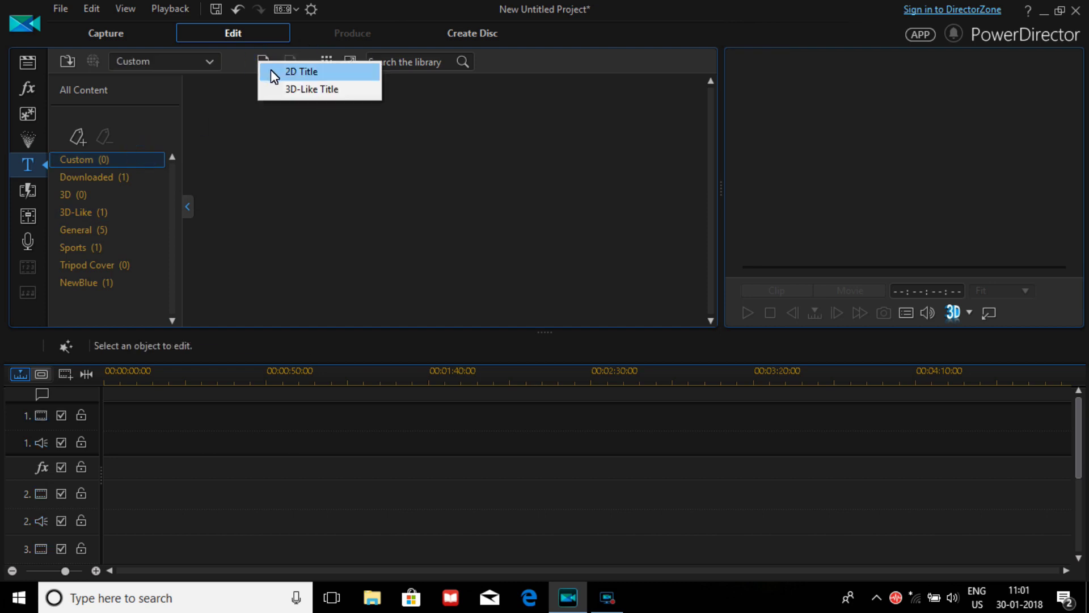
{"action": "left_click", "coordinate": [271, 69]}
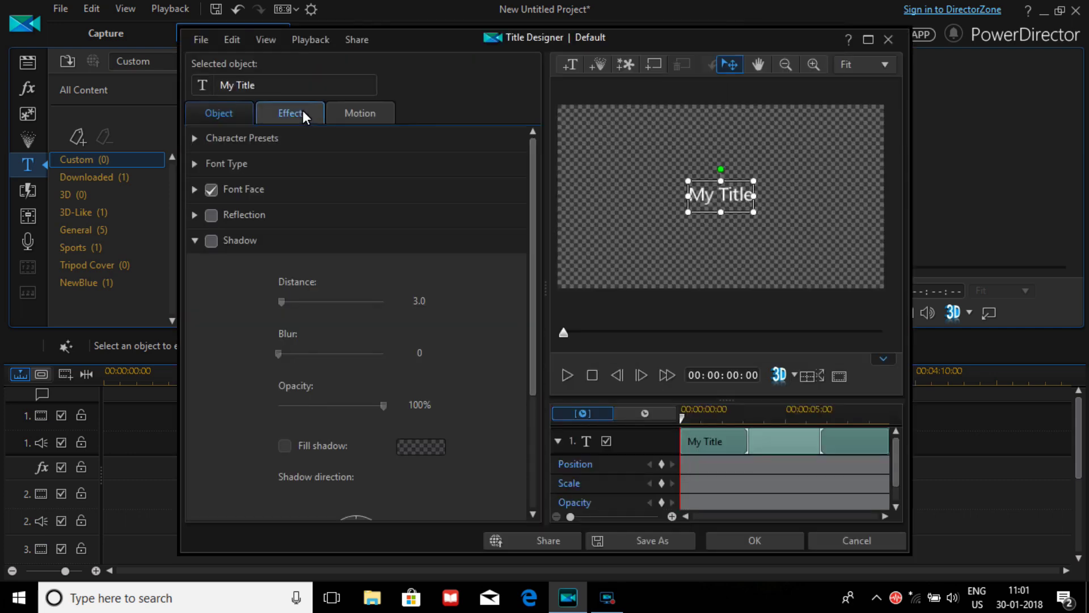
Step: Replace the default title text with "My First Project" and shift the text box slightly left and up
{"action": "double_click", "coordinate": [705, 189]}
{"action": "key", "text": "ctrl+a"}
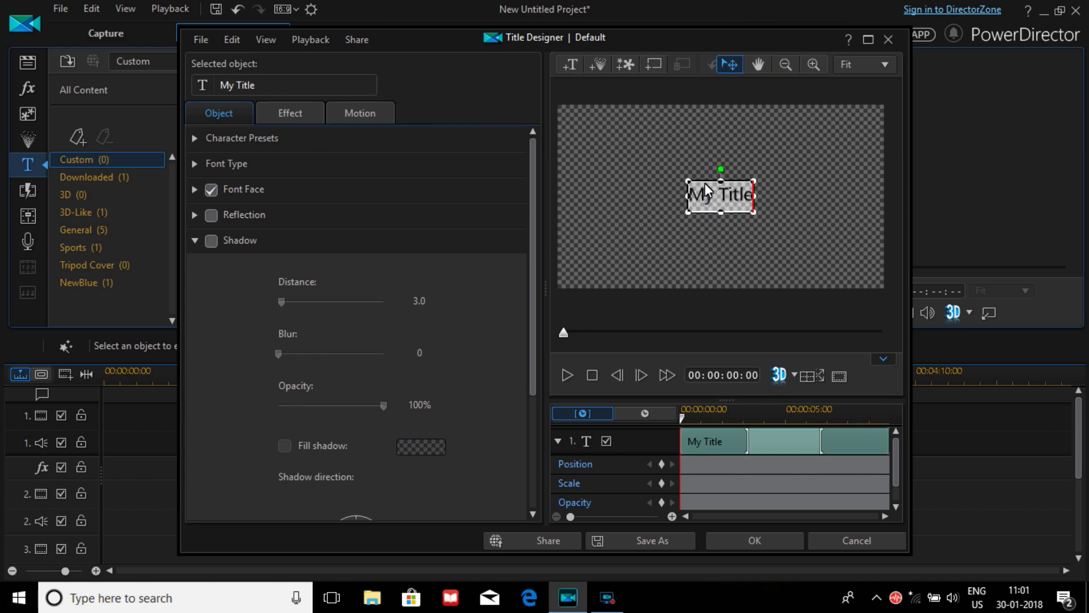
{"action": "type", "text": "My"}
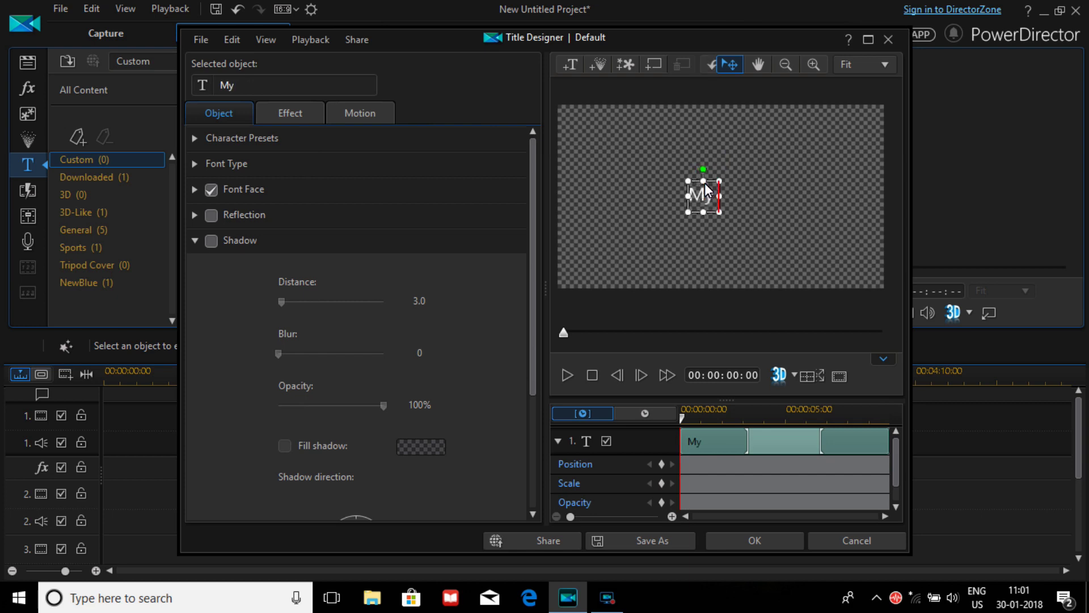
{"action": "type", "text": " First Project"}
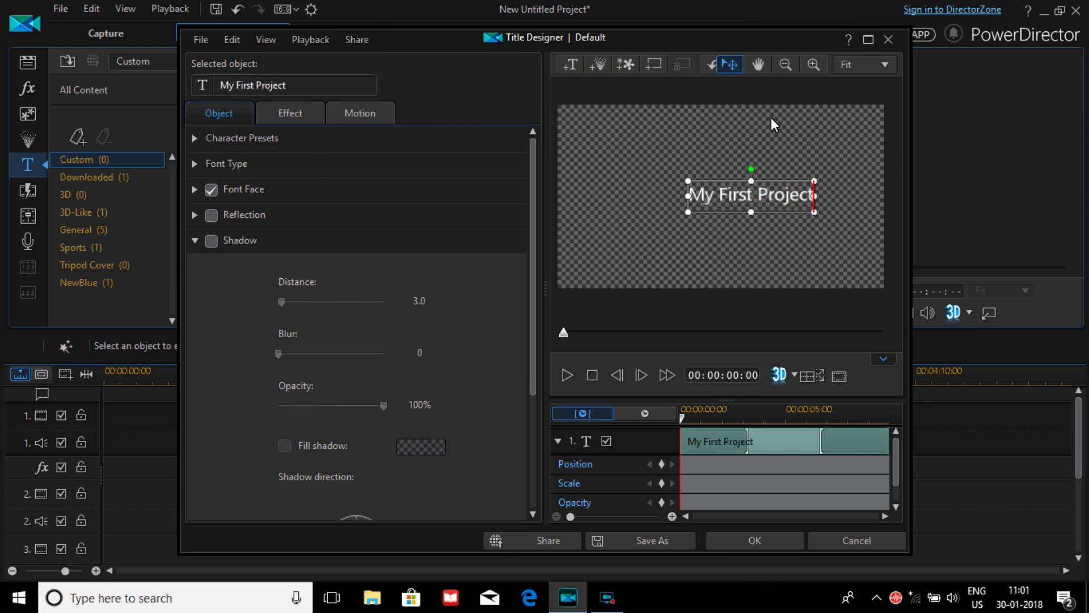
{"action": "left_click", "coordinate": [714, 176]}
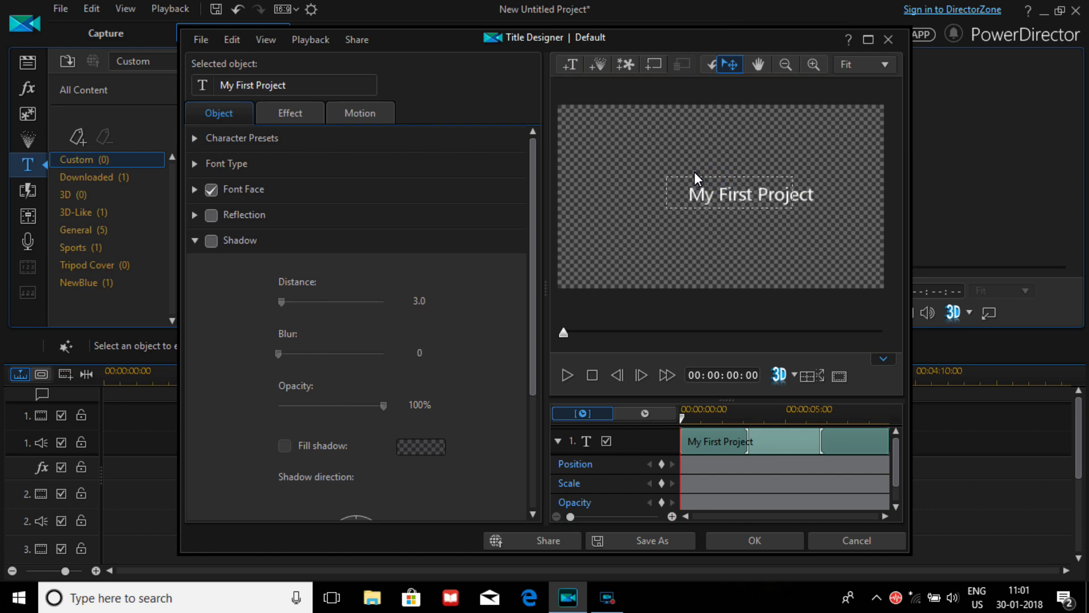
{"action": "left_click", "coordinate": [696, 180]}
Step: Apply the orange italic character preset with a red border from the Default character types to the whole title text
{"action": "key", "text": "ctrl+a"}
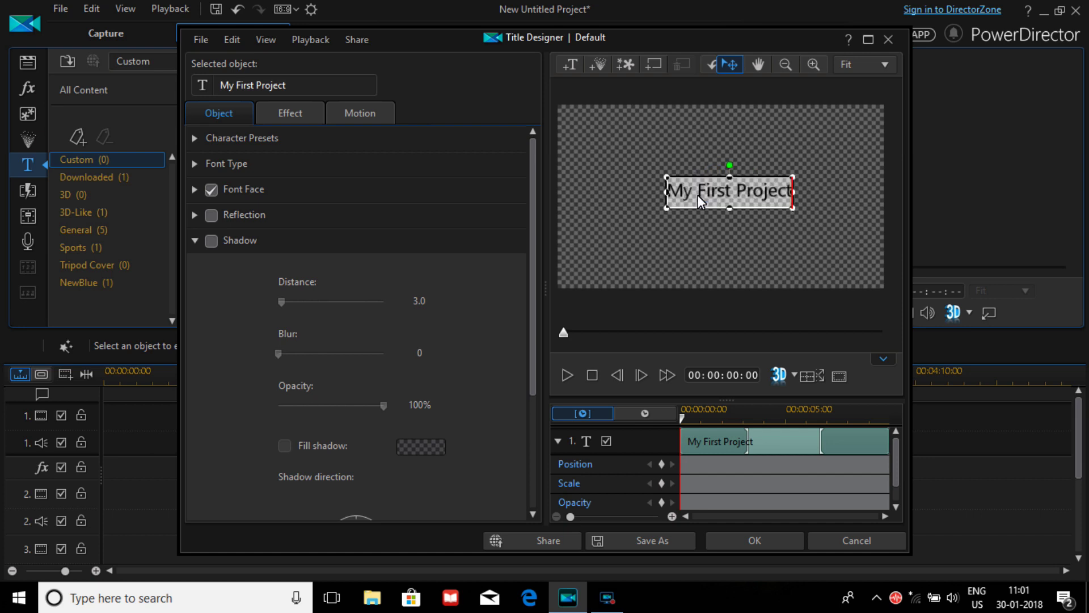
{"action": "left_click", "coordinate": [194, 164]}
{"action": "left_click", "coordinate": [194, 164]}
{"action": "left_click", "coordinate": [194, 239]}
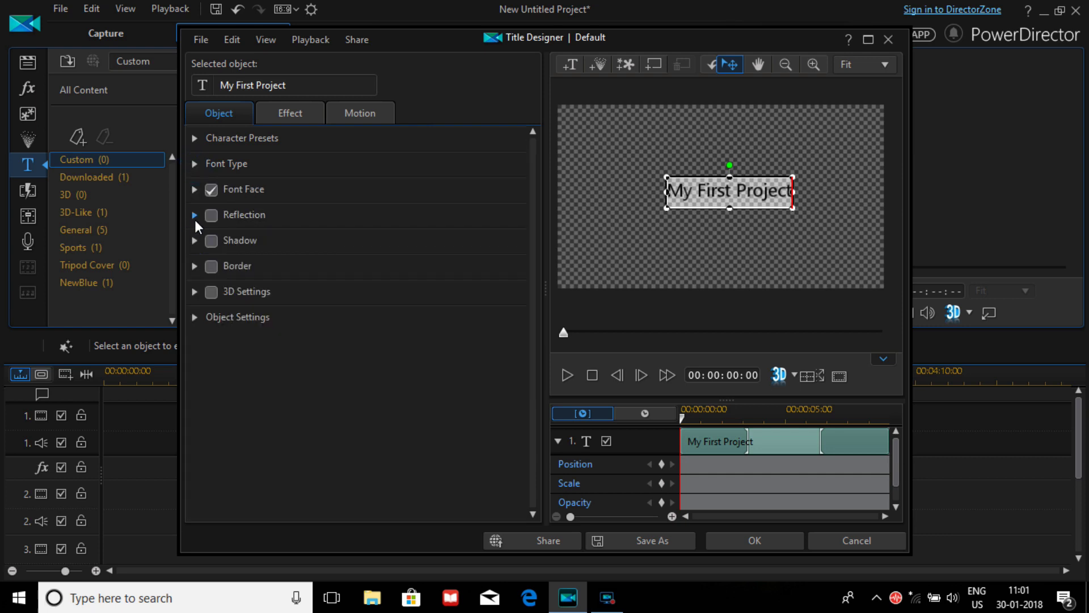
{"action": "left_click", "coordinate": [198, 141]}
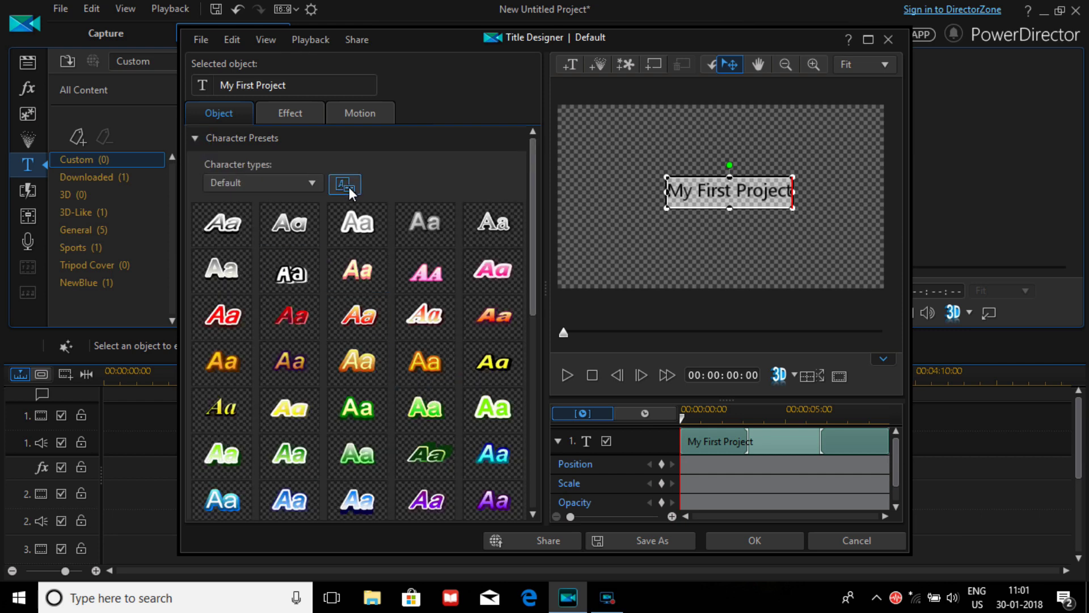
{"action": "left_click", "coordinate": [372, 325]}
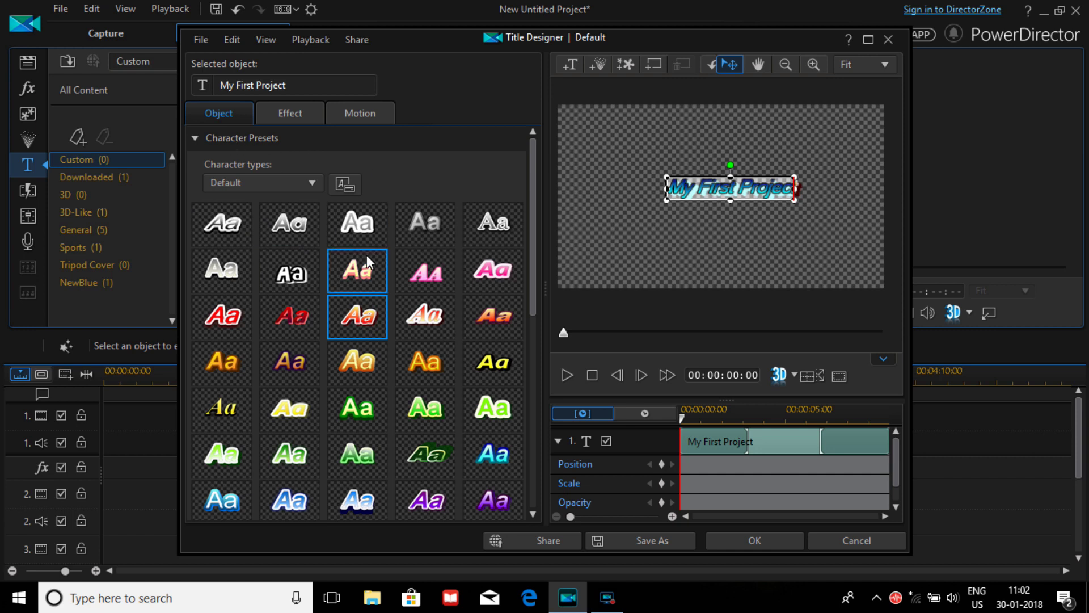
Step: Nudge the title slightly down and left, and set its font colour to the basic orange (RGB 255, 128, 64)
{"action": "left_click", "coordinate": [194, 138]}
{"action": "left_click", "coordinate": [195, 164]}
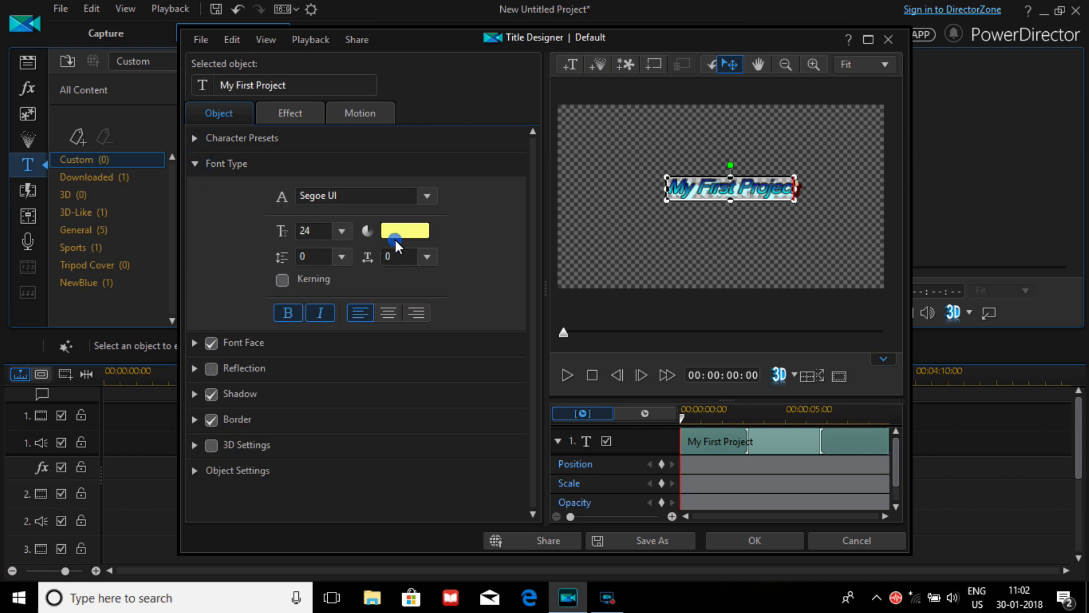
{"action": "left_click", "coordinate": [685, 231]}
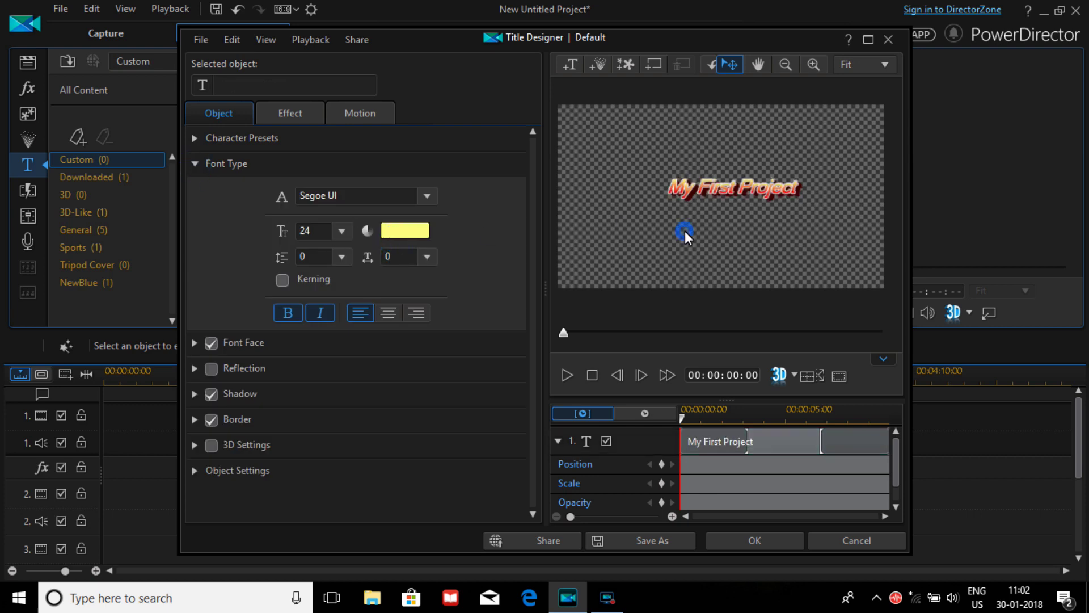
{"action": "left_click", "coordinate": [702, 188]}
{"action": "left_click", "coordinate": [691, 178]}
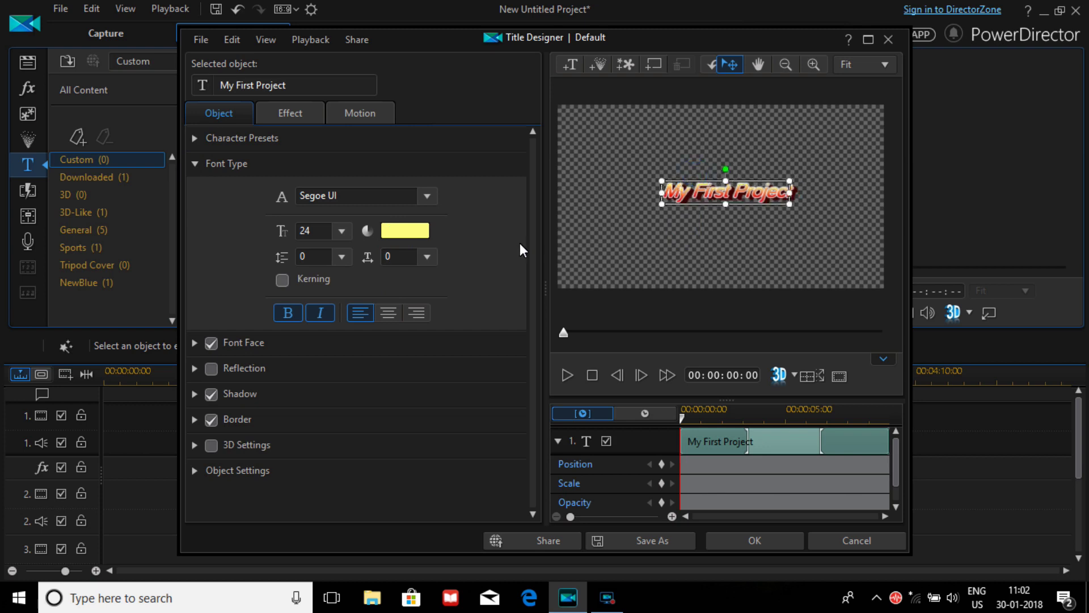
{"action": "left_click", "coordinate": [402, 229]}
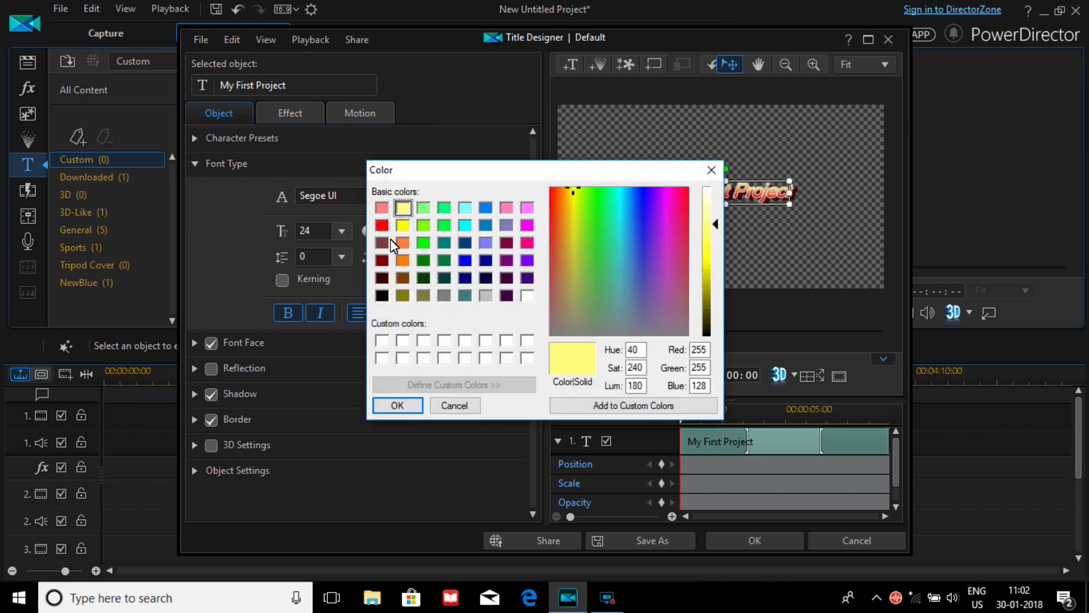
{"action": "left_click", "coordinate": [403, 243]}
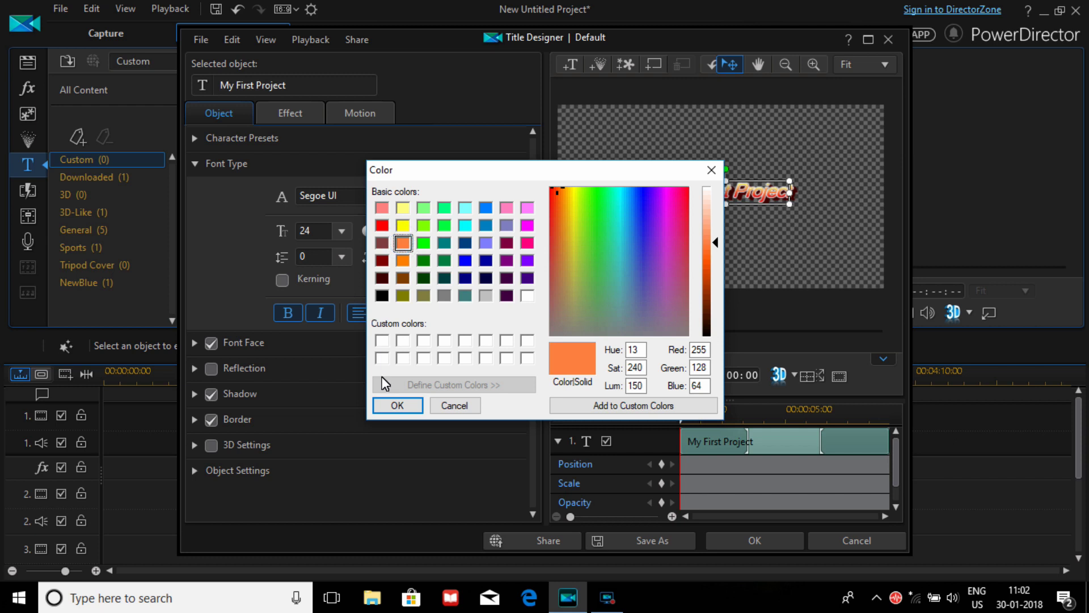
{"action": "left_click", "coordinate": [385, 409]}
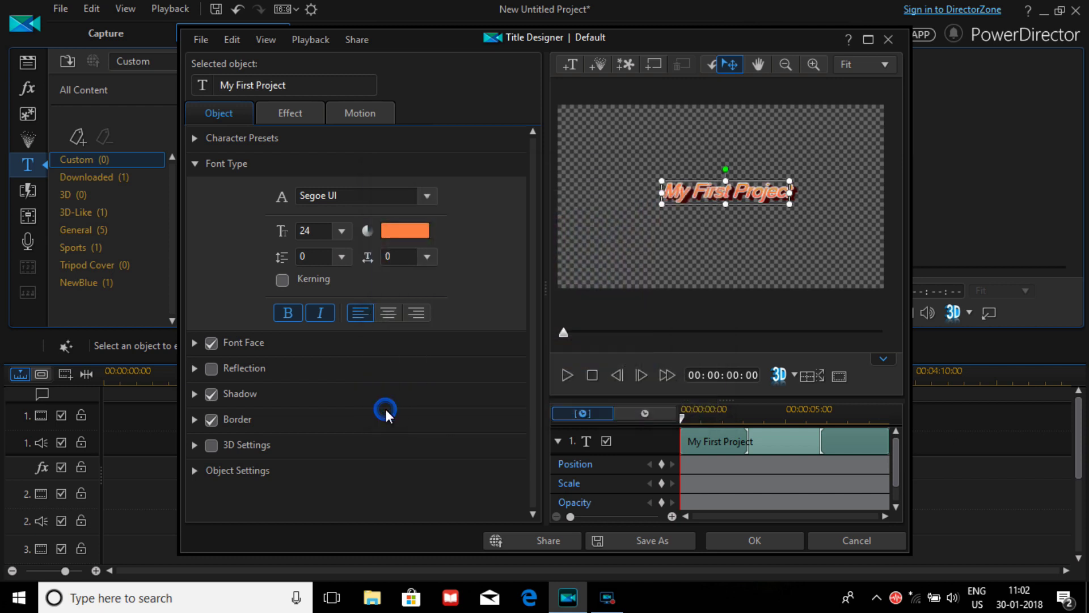
Step: Review the title's font colour and style options and its font face blur, opacity and fill settings
{"action": "left_click", "coordinate": [424, 233]}
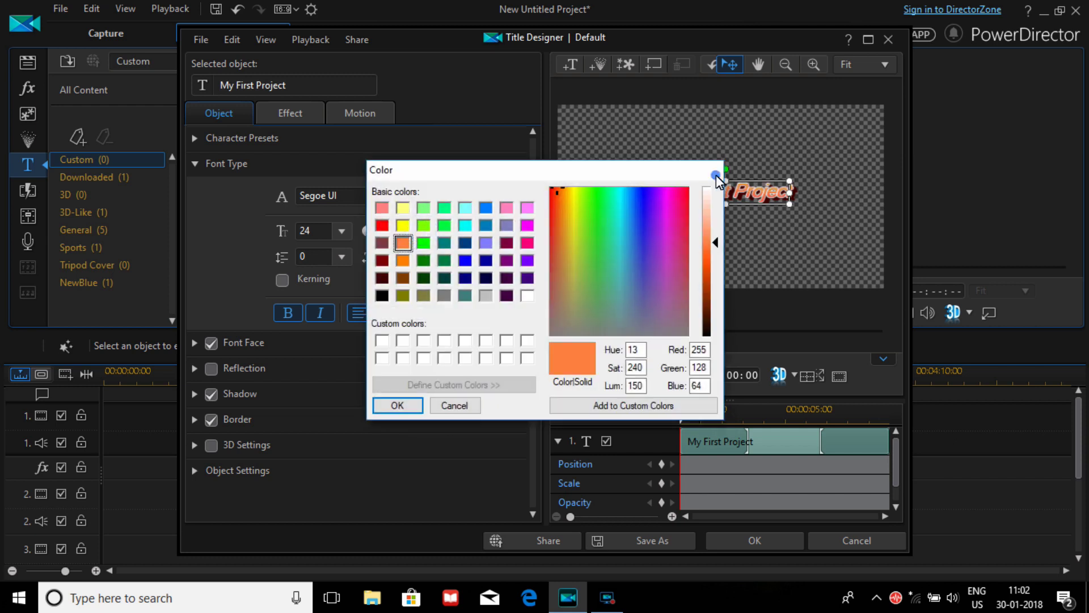
{"action": "left_click", "coordinate": [710, 171]}
{"action": "left_click", "coordinate": [496, 230]}
{"action": "left_click", "coordinate": [288, 312]}
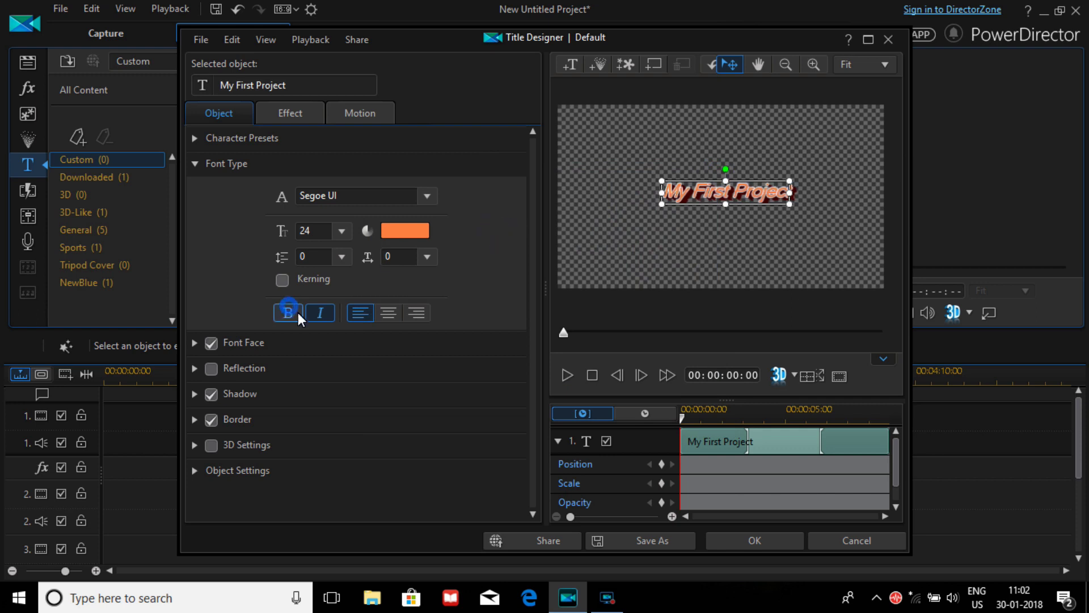
{"action": "left_click", "coordinate": [192, 163]}
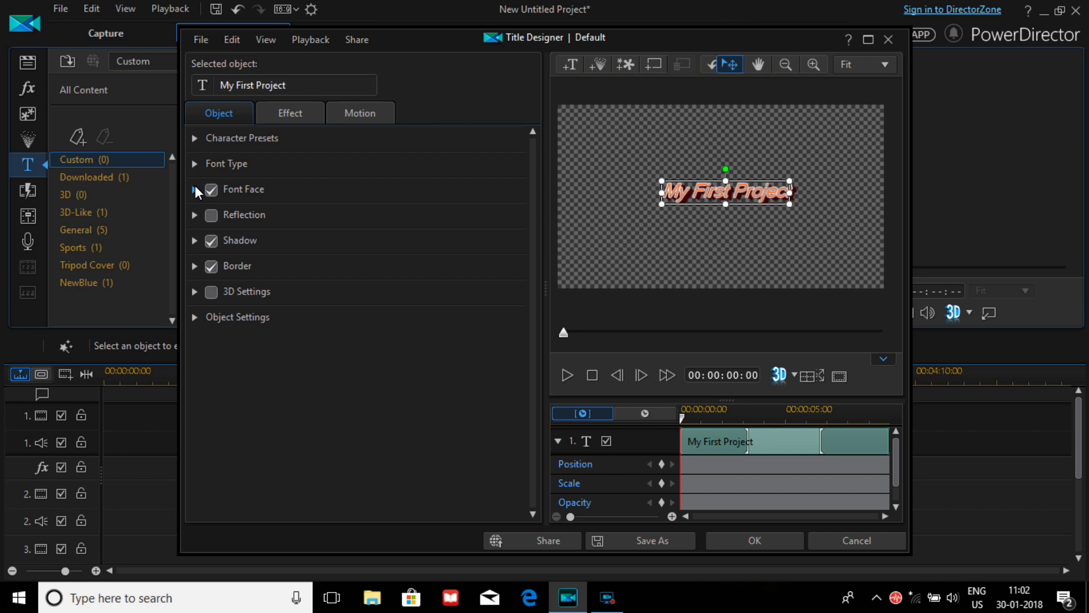
{"action": "left_click", "coordinate": [195, 187]}
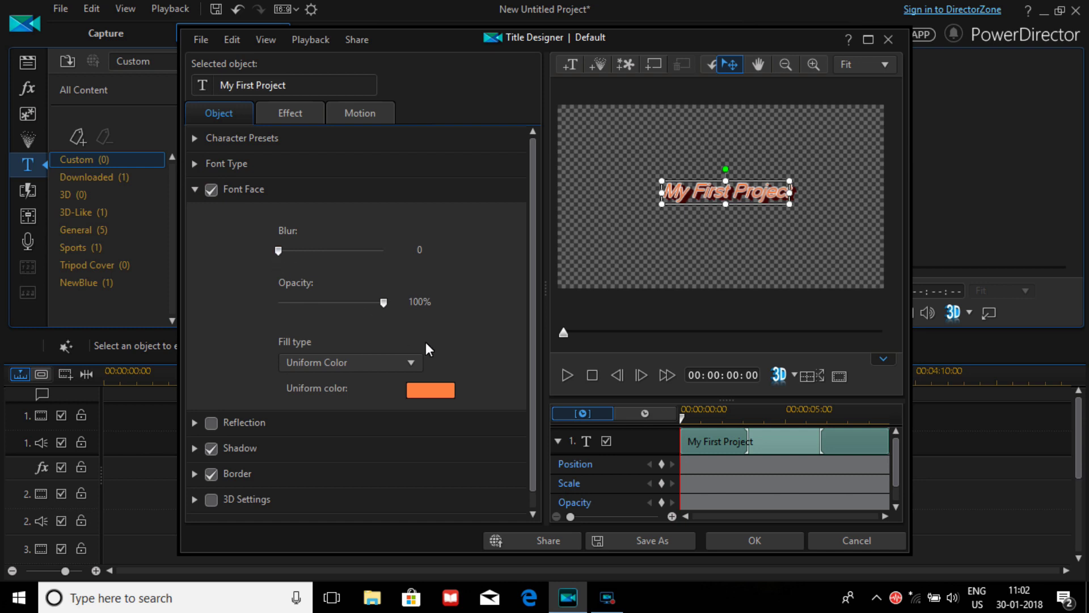
{"action": "left_click", "coordinate": [192, 189]}
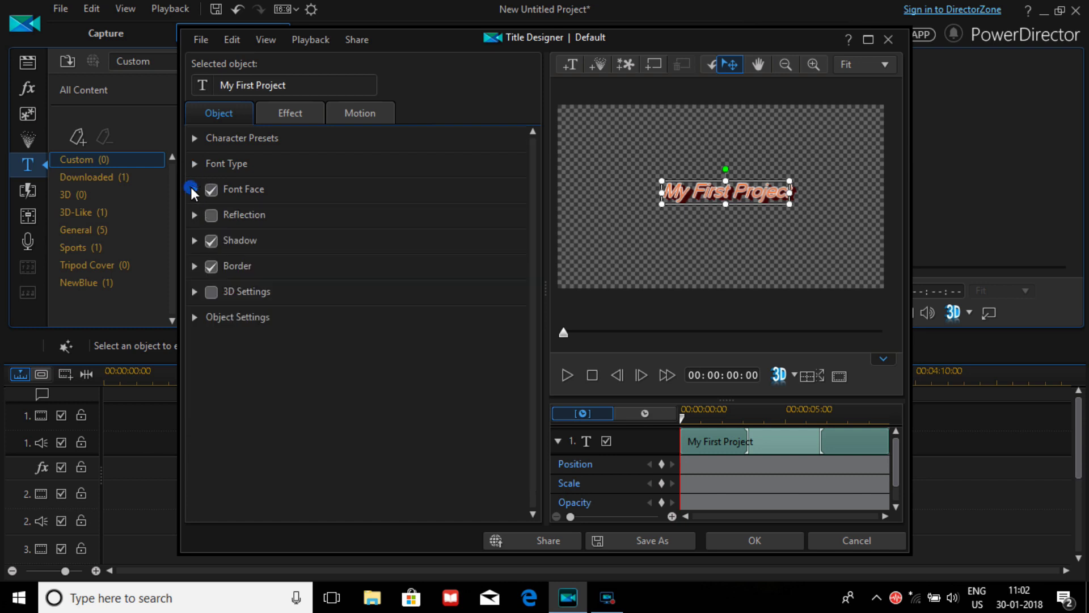
Step: Turn the title's shadow direction towards the upper right and check the title without its selection frame
{"action": "left_click", "coordinate": [193, 240]}
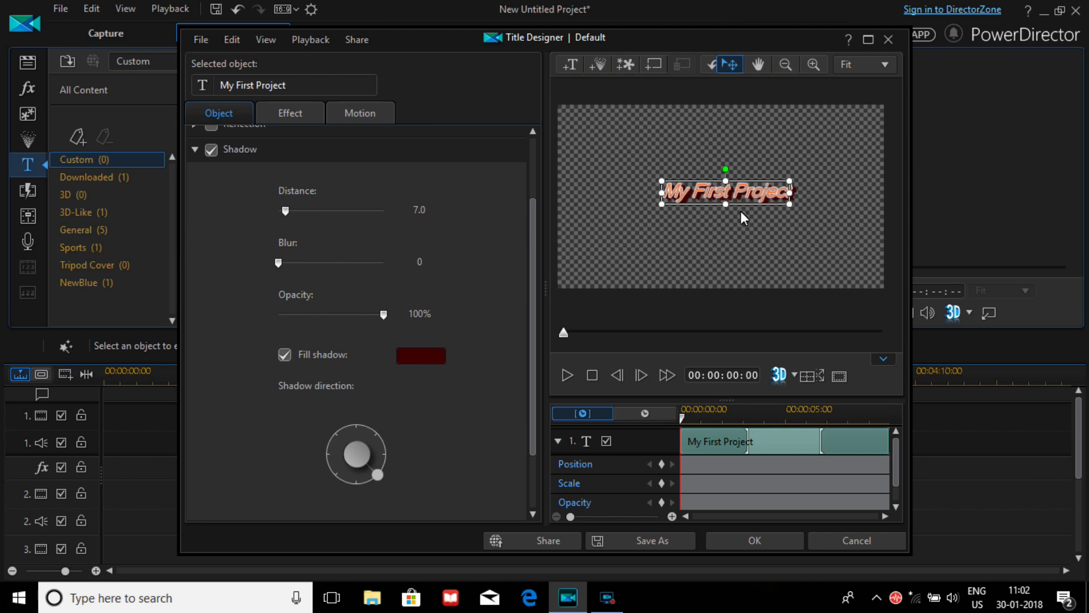
{"action": "left_click", "coordinate": [222, 157]}
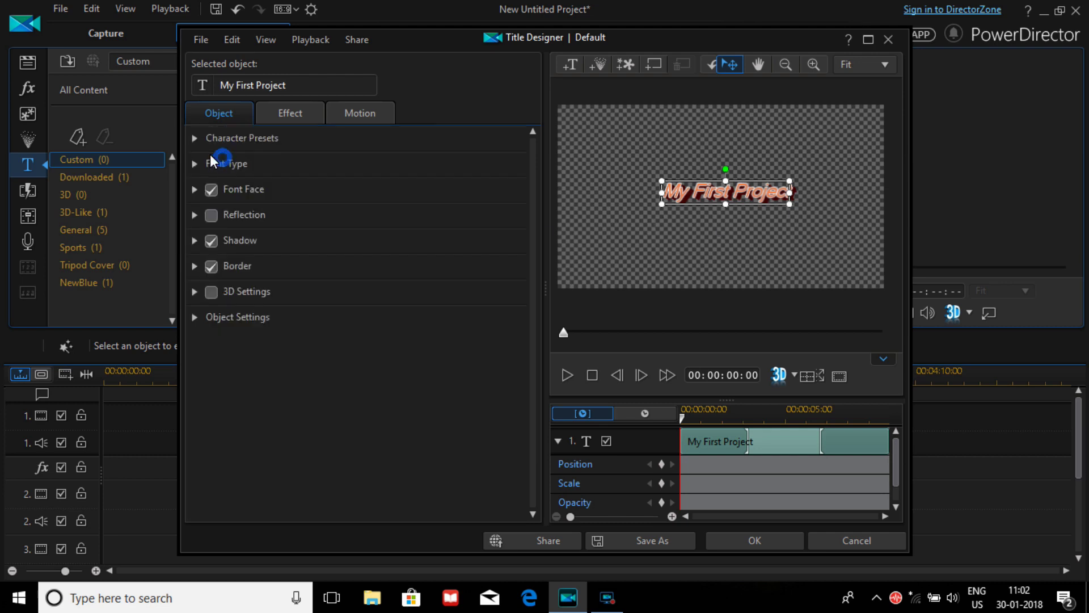
{"action": "left_click", "coordinate": [192, 244]}
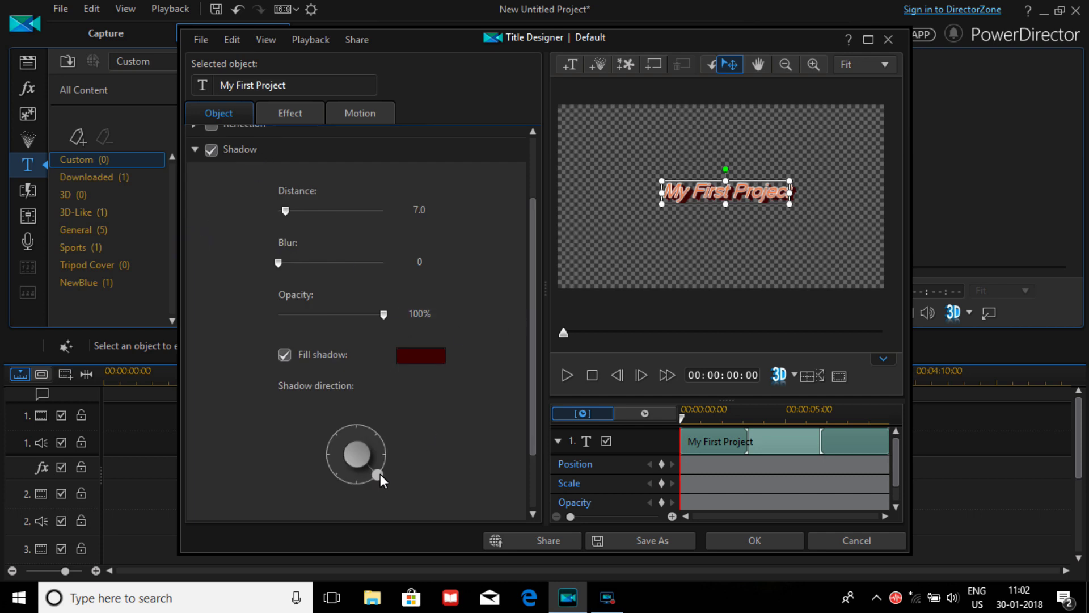
{"action": "left_click_drag", "start_coordinate": [383, 469], "coordinate": [386, 434]}
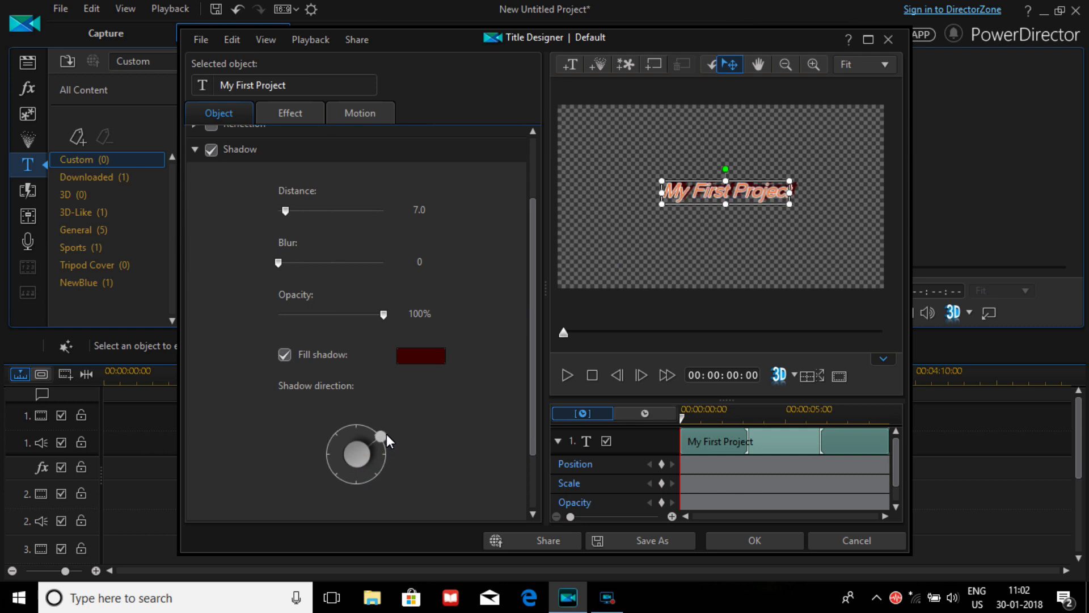
{"action": "left_click", "coordinate": [697, 275]}
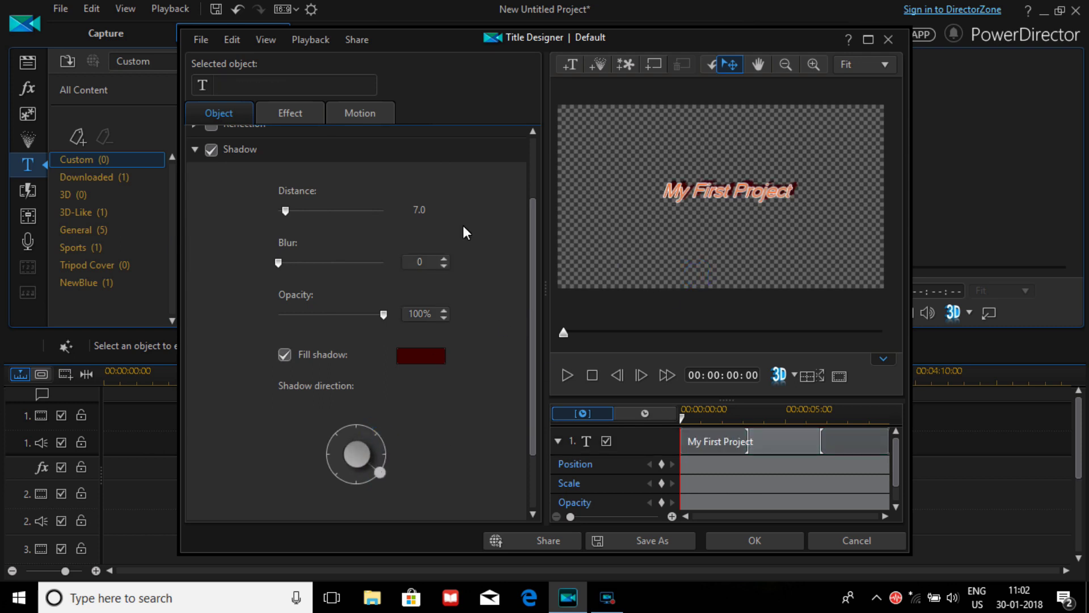
{"action": "left_click", "coordinate": [683, 190]}
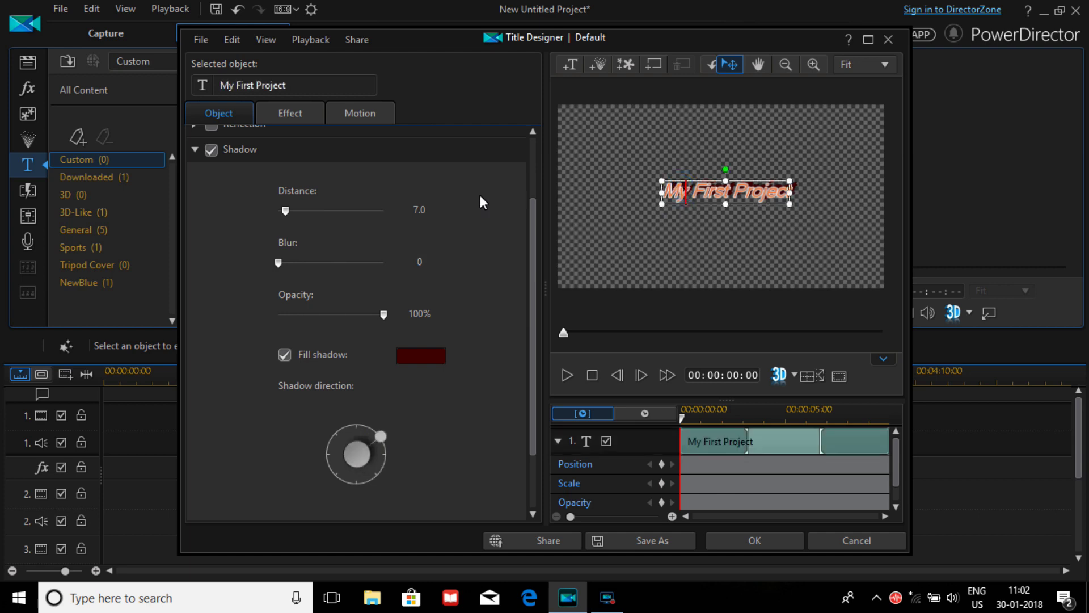
Step: Turn the title's shadow off and back on to compare the look, then close the shadow settings
{"action": "left_click", "coordinate": [213, 148]}
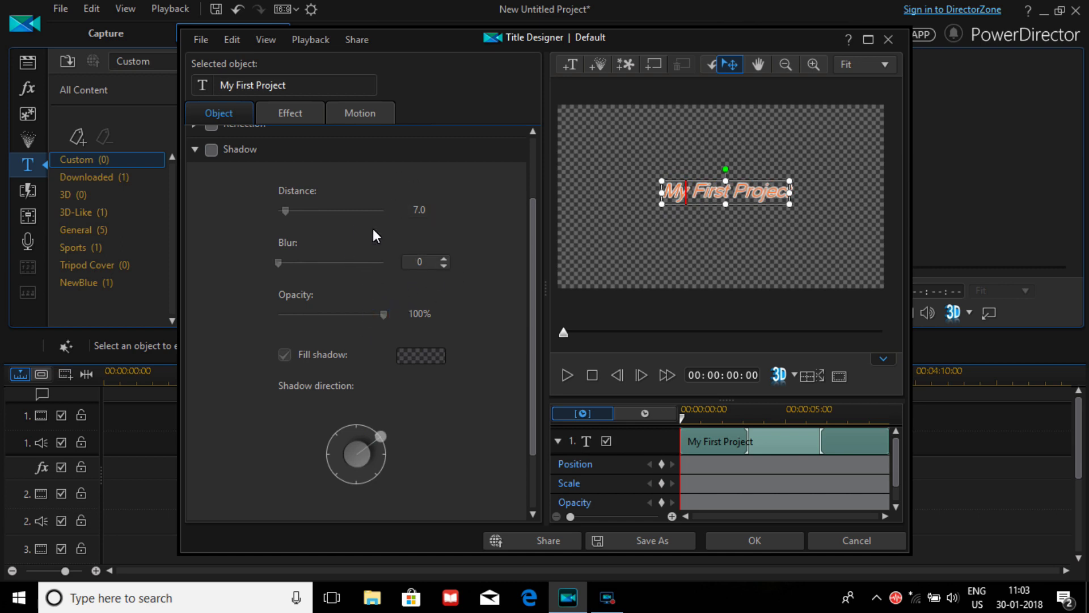
{"action": "left_click", "coordinate": [213, 149]}
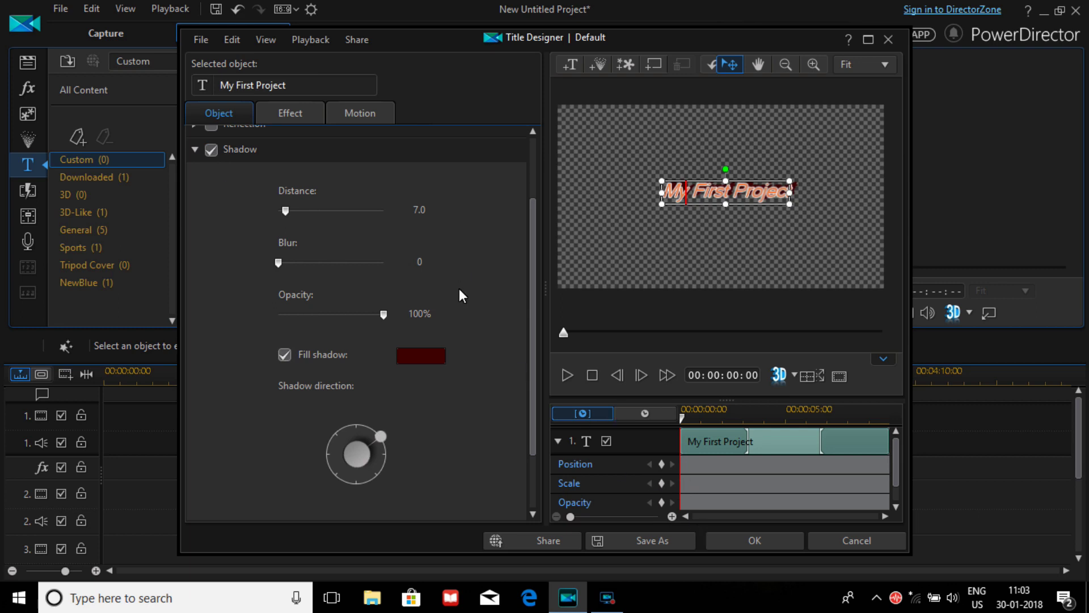
{"action": "left_click", "coordinate": [195, 149]}
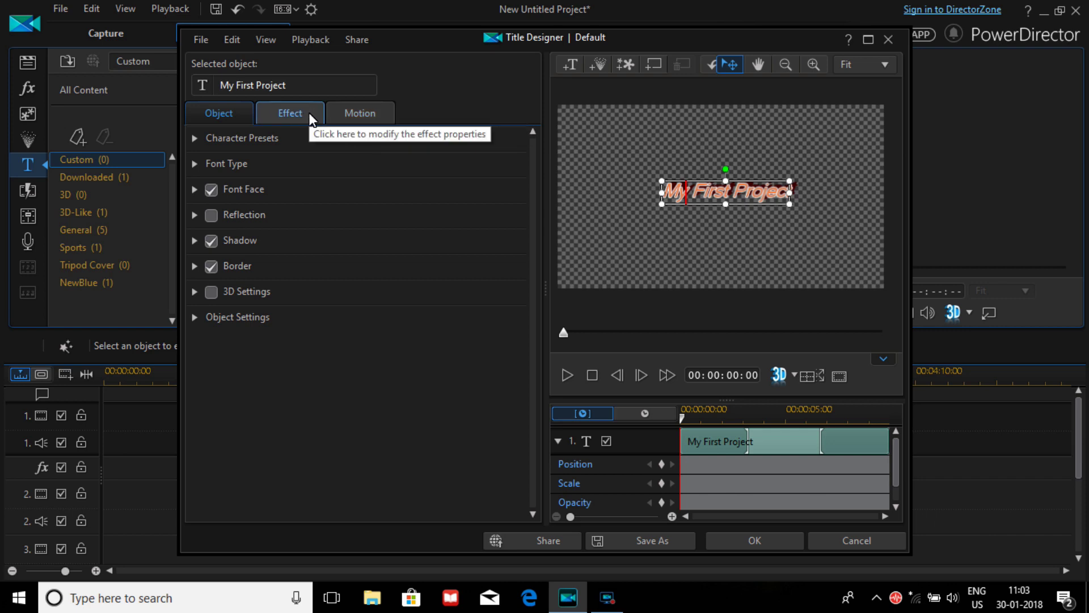
Step: Apply the straight horizontal line motion path from the first row to the title and play the animation
{"action": "left_click", "coordinate": [330, 112]}
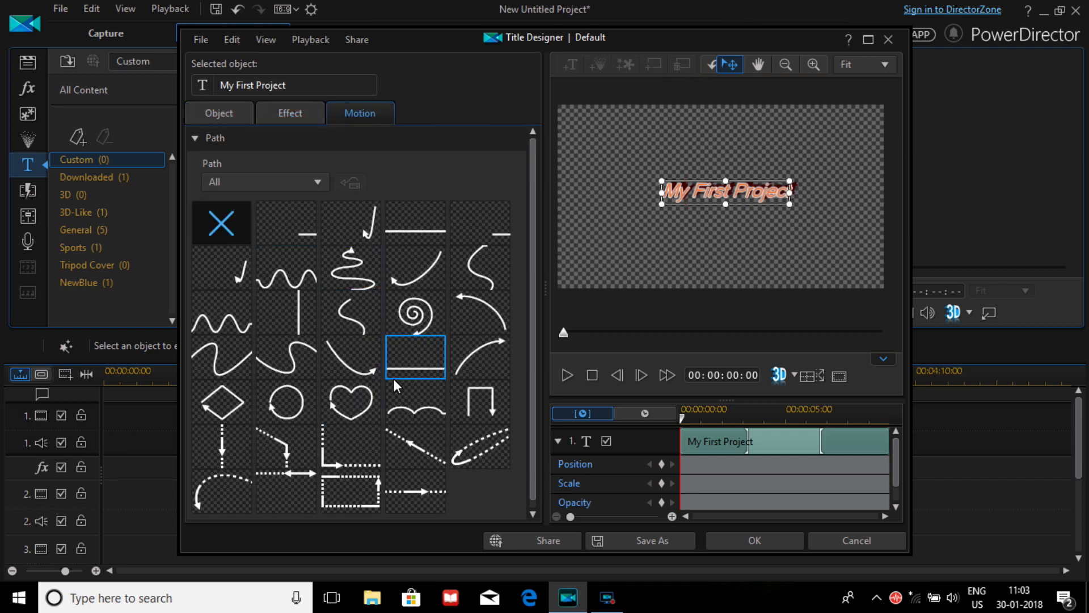
{"action": "left_click", "coordinate": [431, 241]}
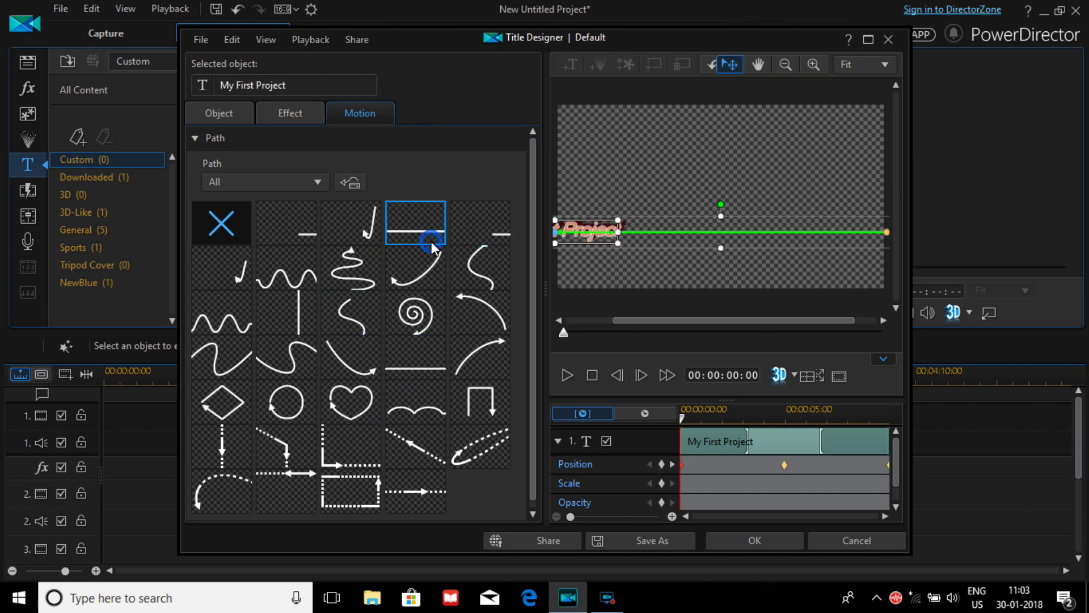
{"action": "left_click", "coordinate": [569, 375]}
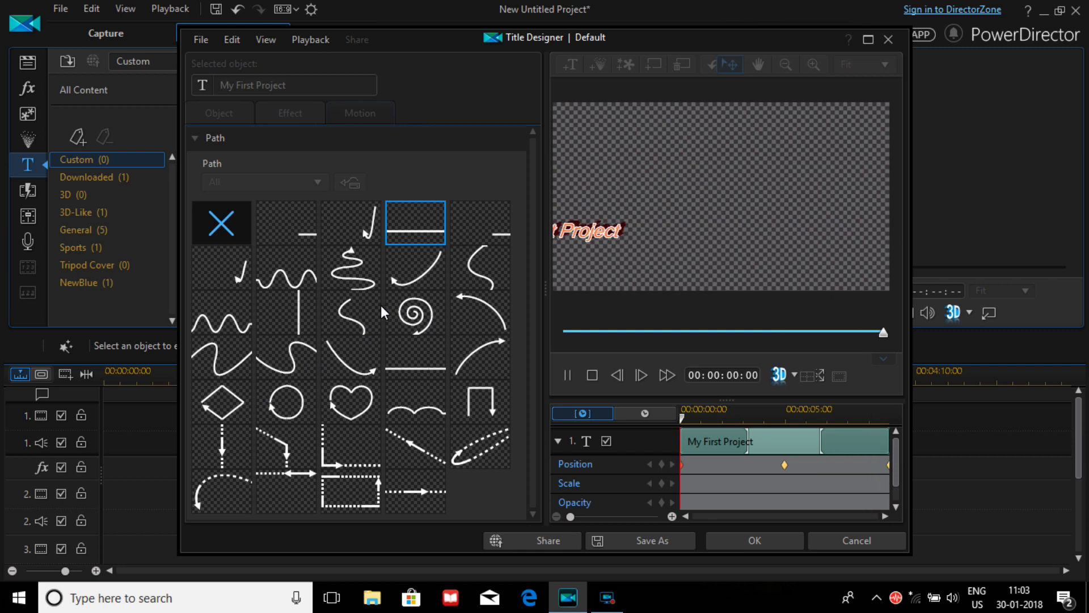
{"action": "left_click", "coordinate": [566, 372]}
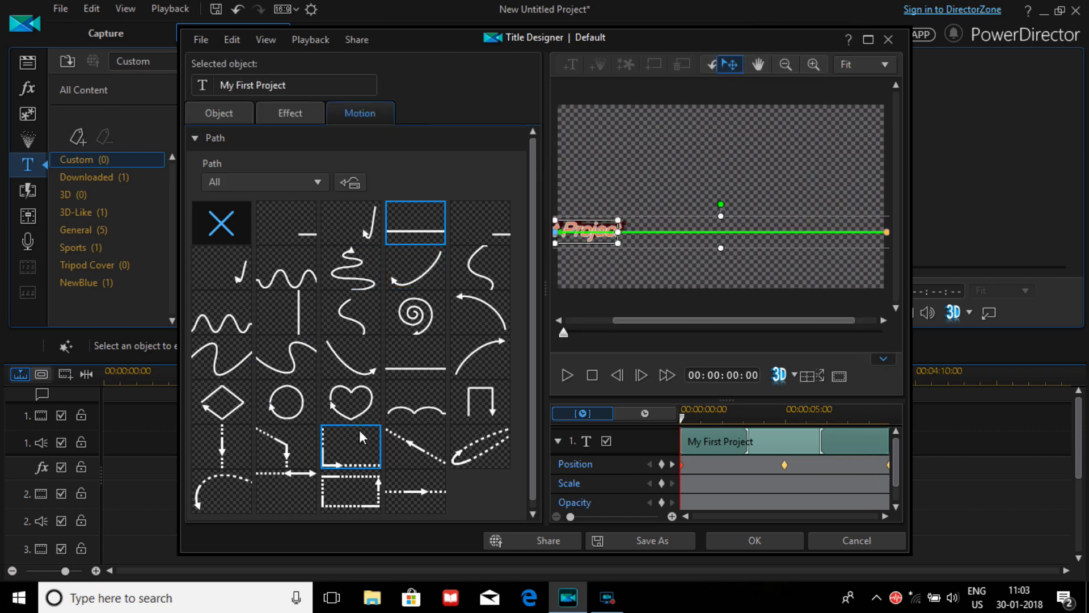
Step: Remove the motion path from the title
{"action": "left_click", "coordinate": [308, 111]}
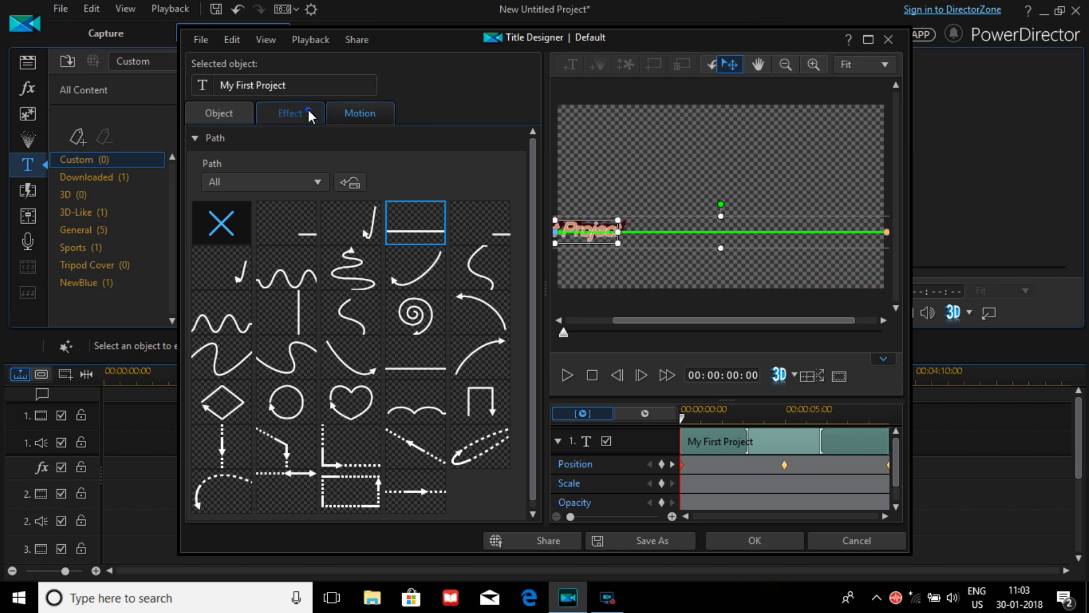
{"action": "left_click", "coordinate": [355, 119]}
{"action": "left_click", "coordinate": [235, 220]}
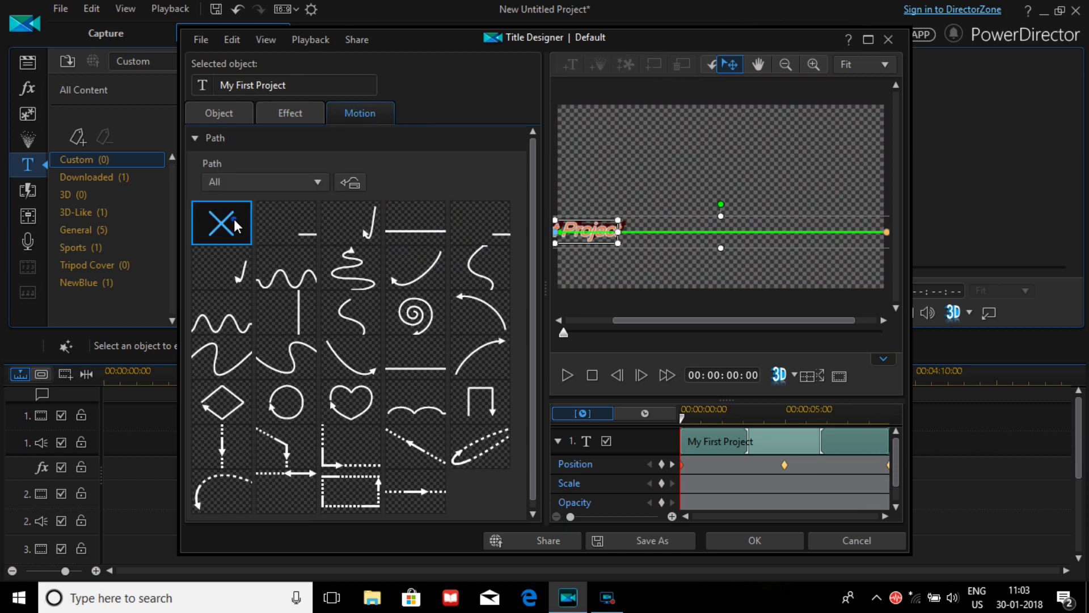
Step: Apply the Flocking starting effect to the title
{"action": "left_click", "coordinate": [278, 121]}
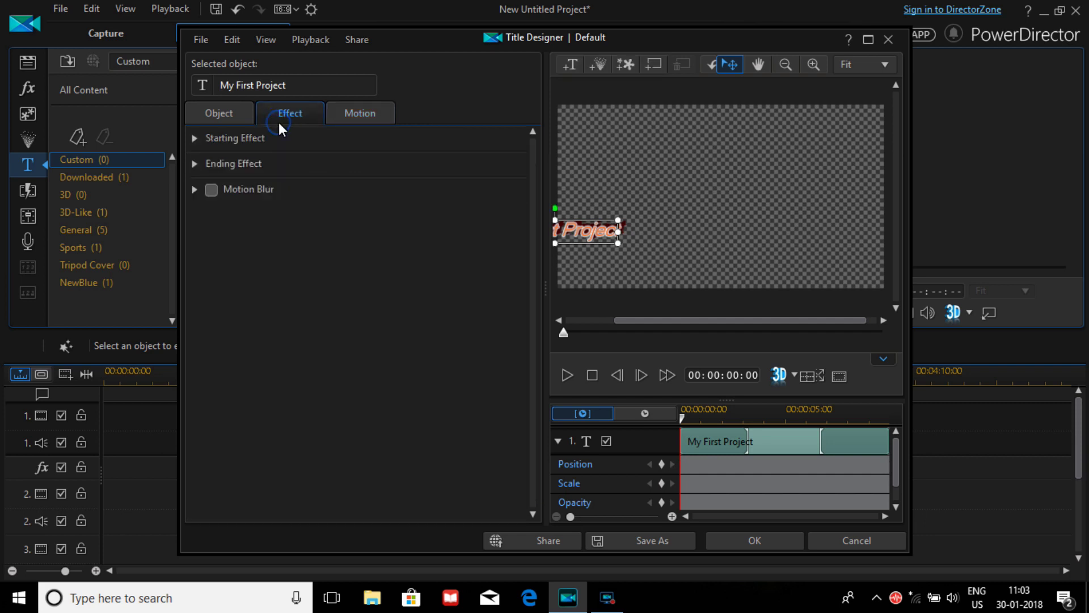
{"action": "left_click", "coordinate": [196, 137]}
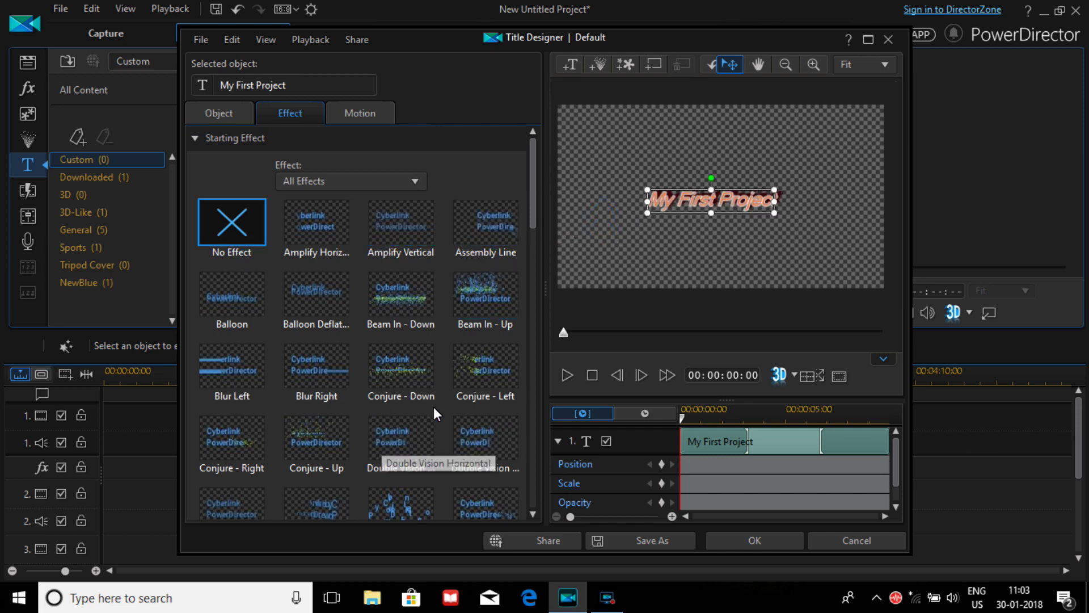
{"action": "left_click_drag", "start_coordinate": [533, 225], "coordinate": [535, 249]}
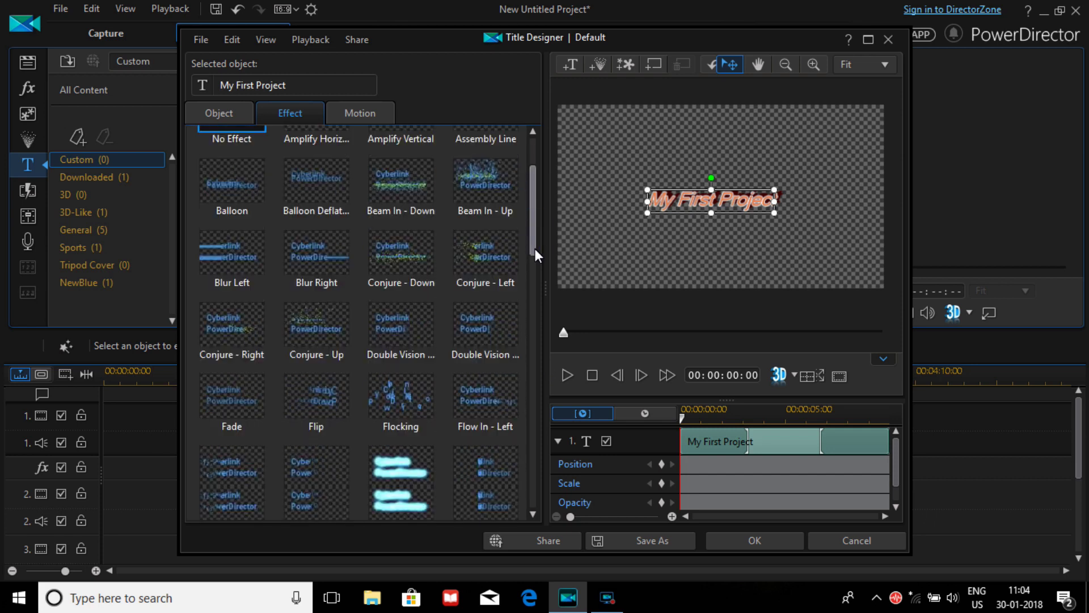
{"action": "left_click", "coordinate": [393, 393]}
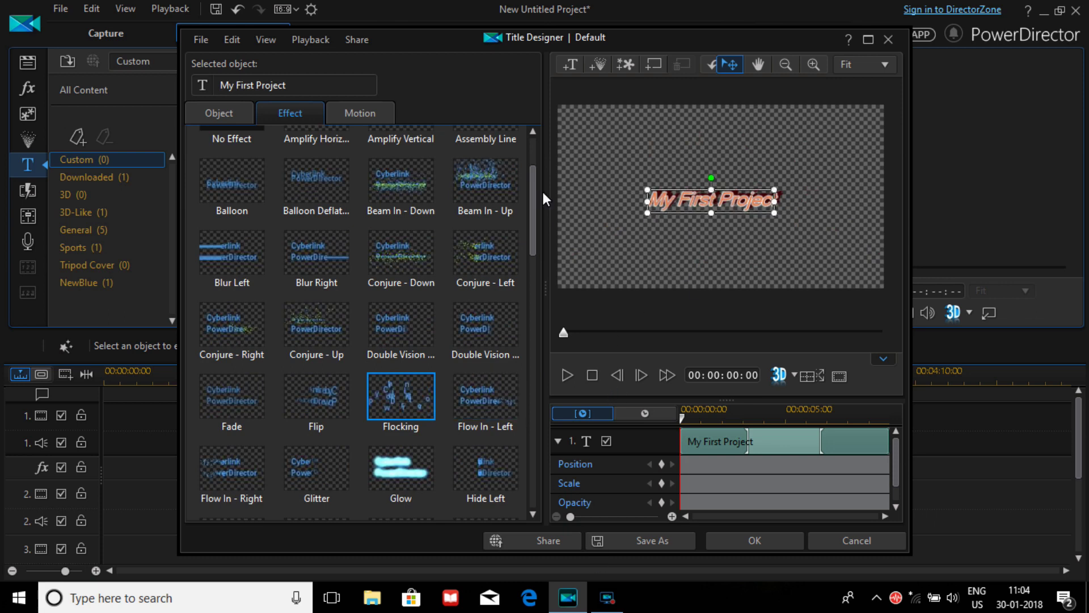
Step: Apply the Amplify Vertical ending effect to the title
{"action": "left_click_drag", "start_coordinate": [532, 165], "coordinate": [536, 135]}
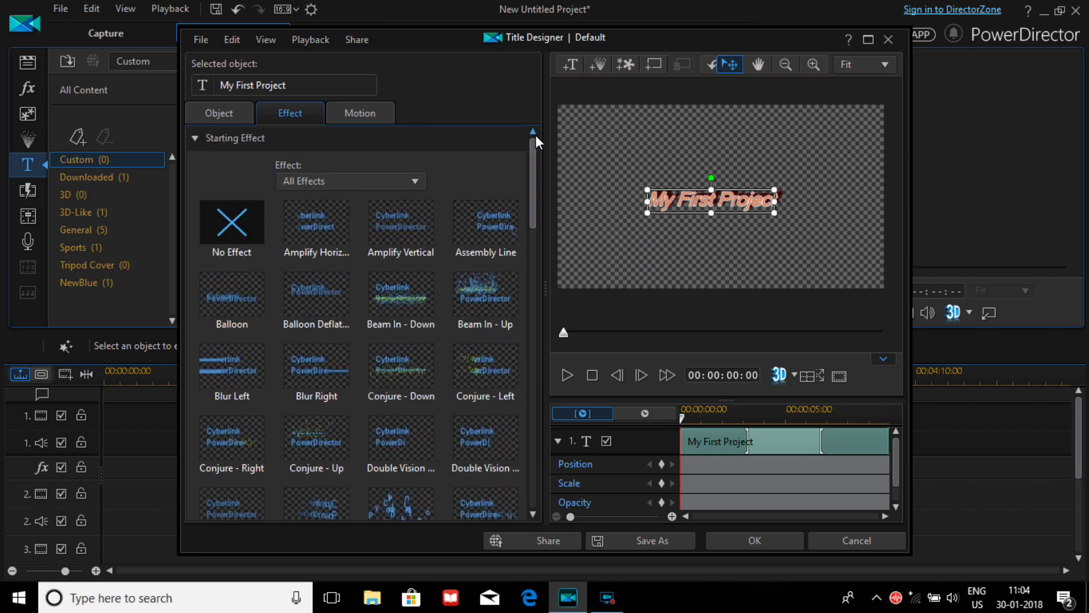
{"action": "left_click", "coordinate": [195, 140]}
{"action": "left_click", "coordinate": [196, 161]}
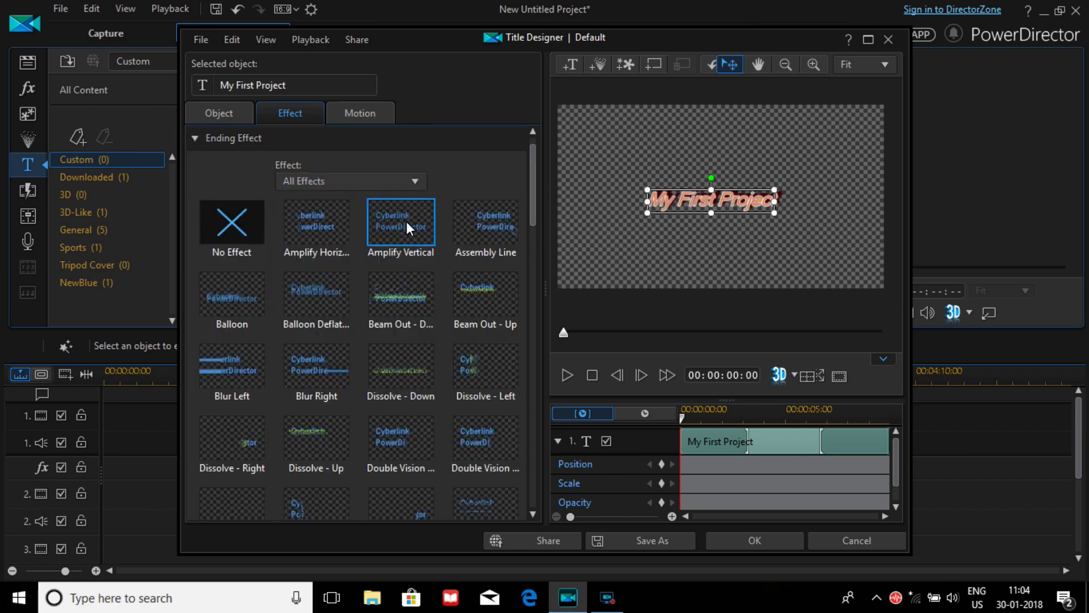
{"action": "left_click", "coordinate": [407, 226]}
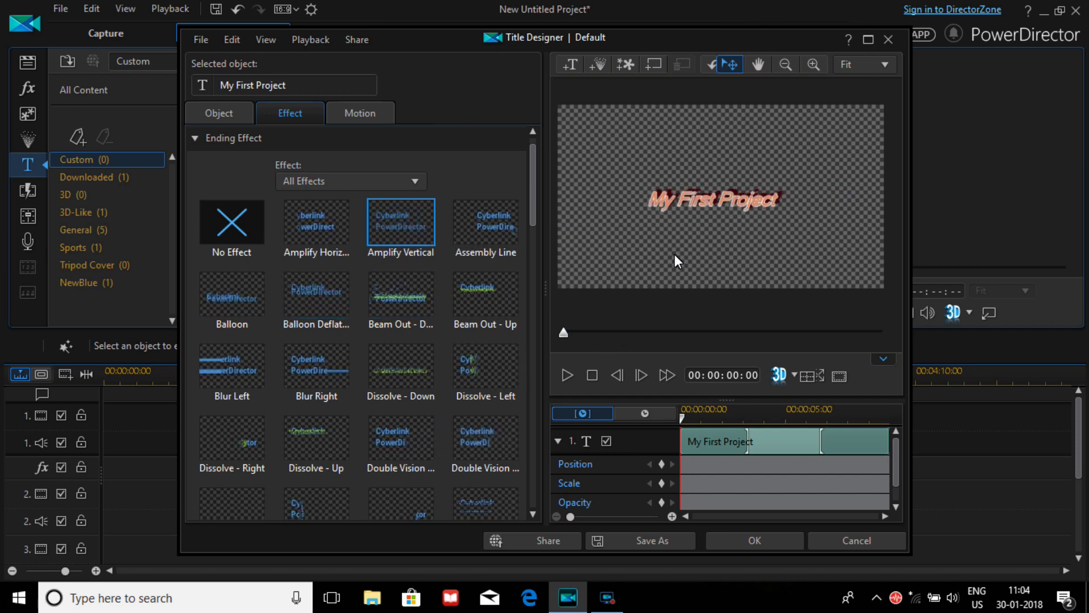
Step: Move the title slightly up and to the right near the frame's centre, and save it as the custom template "first"
{"action": "left_click", "coordinate": [706, 196]}
{"action": "mouse_move", "coordinate": [702, 189]}
{"action": "left_mouse_down"}
{"action": "mouse_move", "coordinate": [723, 179]}
{"action": "mouse_move", "coordinate": [714, 180]}
{"action": "left_mouse_up"}
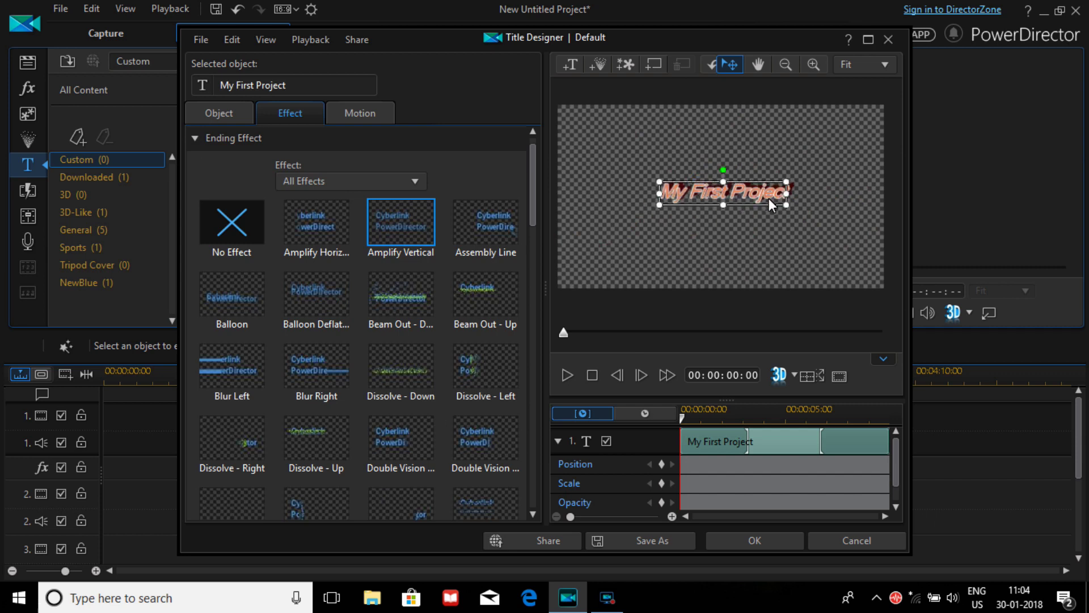
{"action": "left_click_drag", "start_coordinate": [787, 206], "coordinate": [794, 209]}
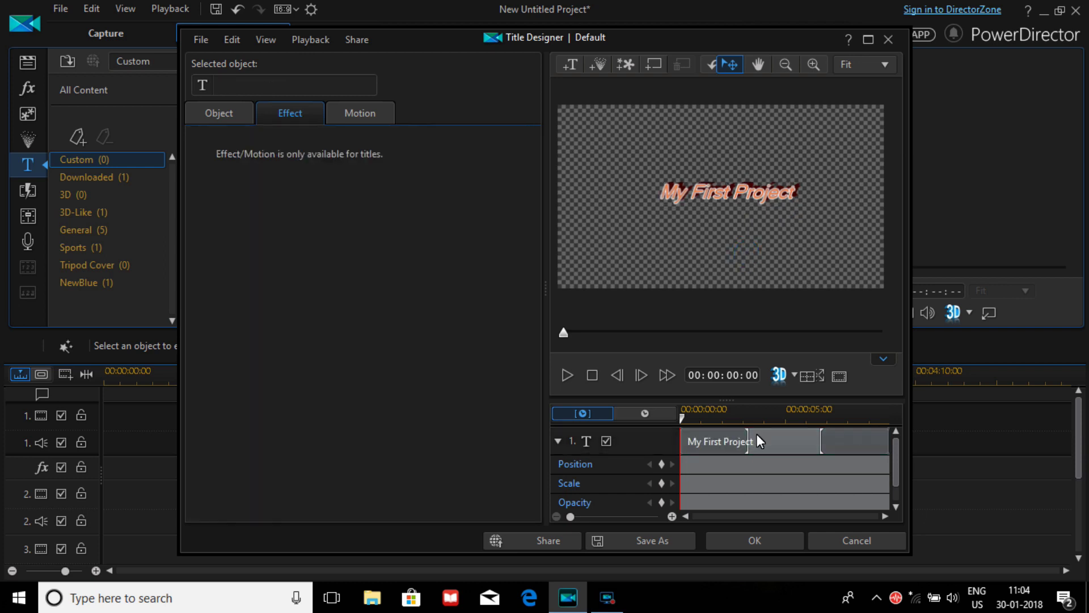
{"action": "left_click", "coordinate": [732, 534]}
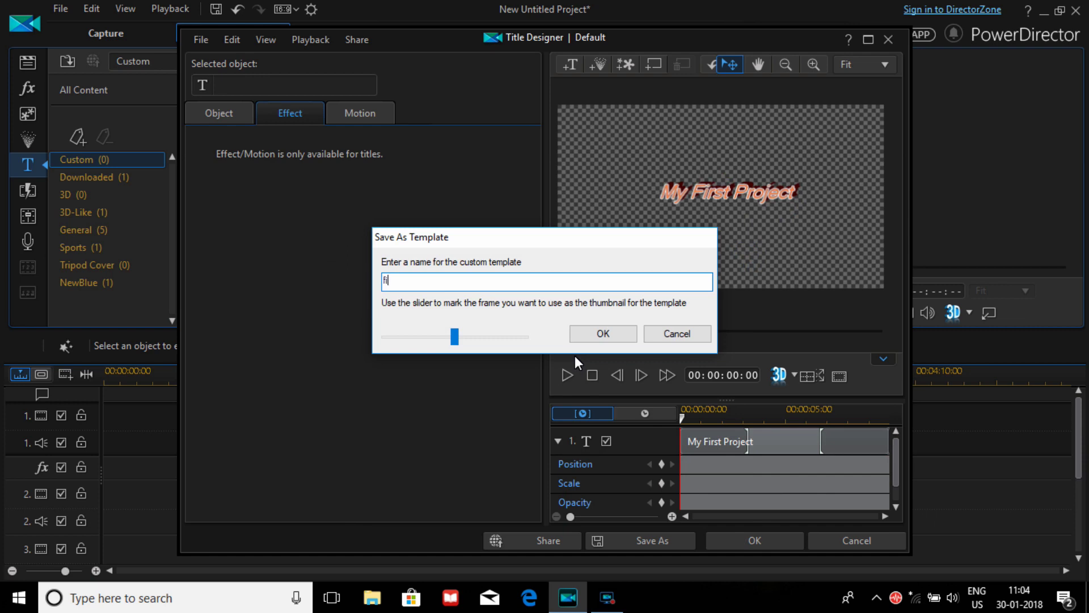
{"action": "key", "text": "Return"}
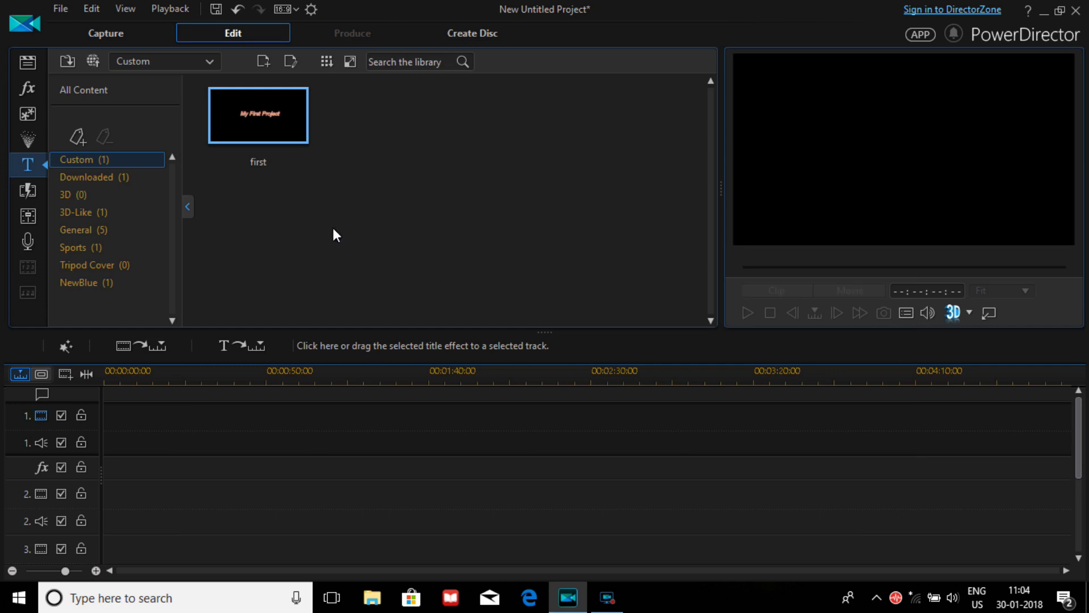
Step: Place the custom title "first" at the start of video track 1 and play the movie
{"action": "right_click", "coordinate": [281, 119]}
{"action": "mouse_move", "coordinate": [281, 119]}
{"action": "left_mouse_down"}
{"action": "mouse_move", "coordinate": [239, 250]}
{"action": "mouse_move", "coordinate": [156, 366]}
{"action": "mouse_move", "coordinate": [97, 422]}
{"action": "left_mouse_up"}
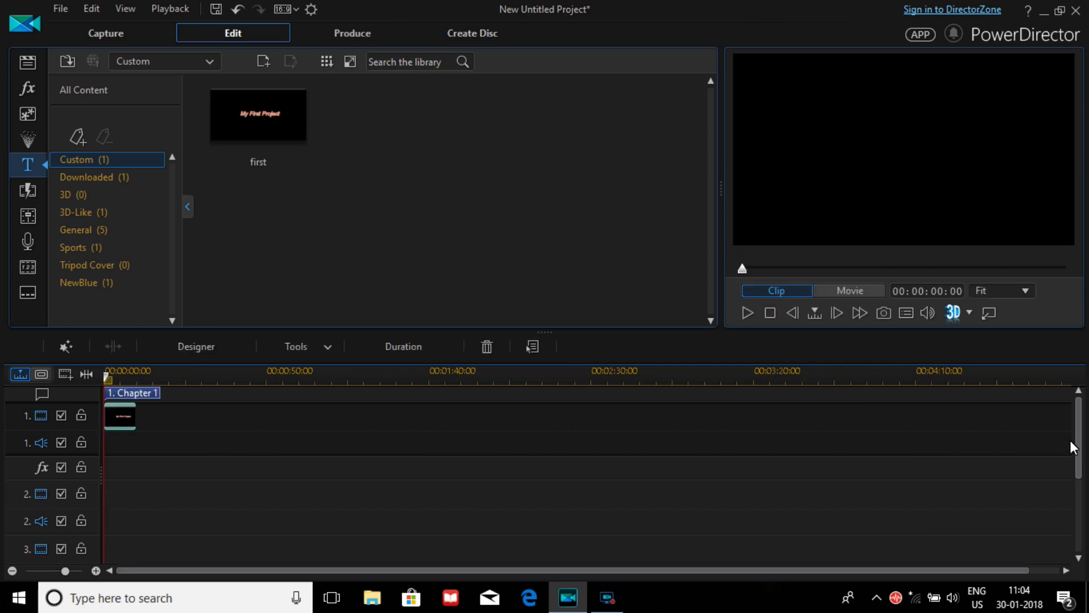
{"action": "scroll", "coordinate": [1070, 440], "scroll_direction": "down", "scroll_amount": 3}
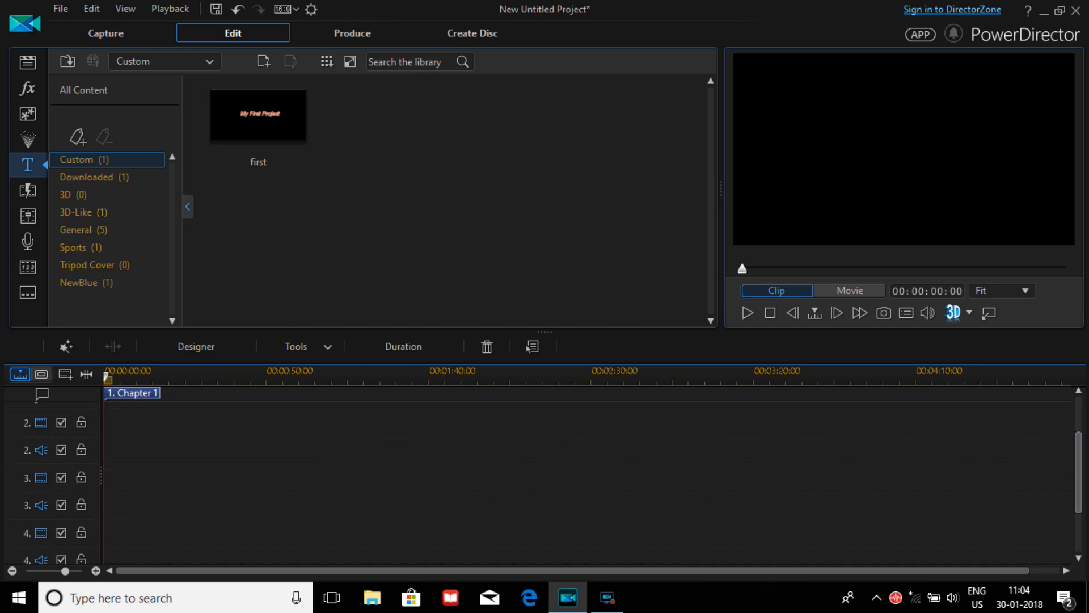
{"action": "scroll", "coordinate": [1077, 442], "scroll_direction": "up", "scroll_amount": 3}
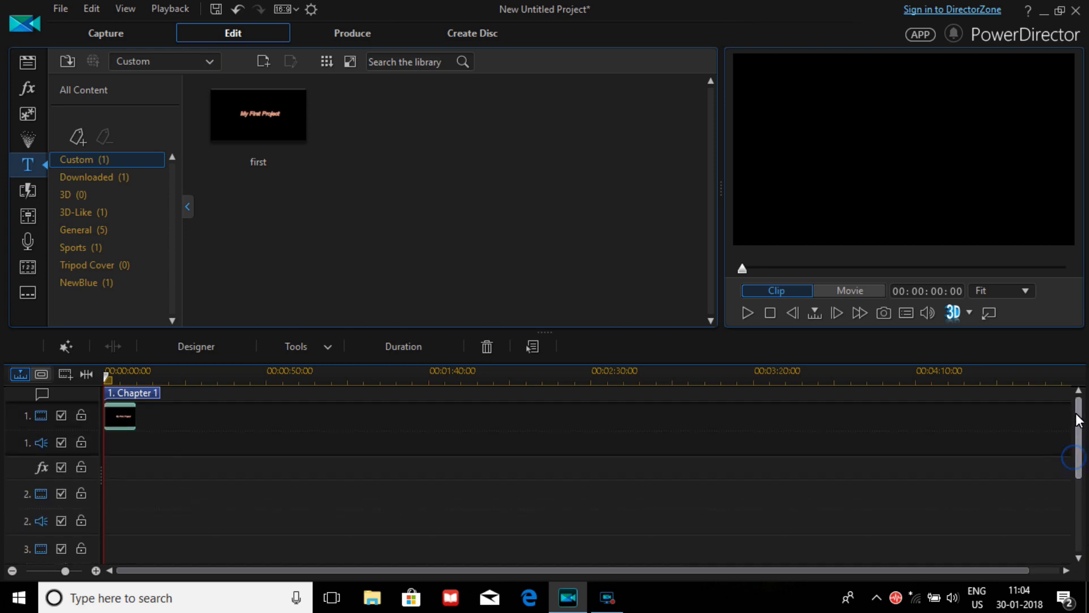
{"action": "left_click", "coordinate": [749, 313]}
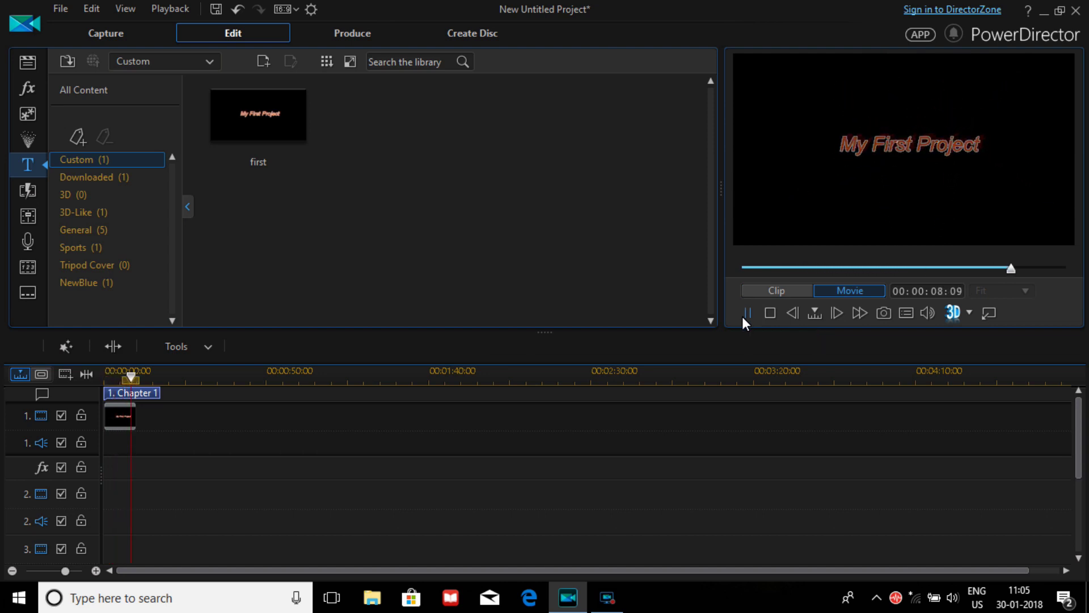
Step: Move the title clip from video track 1 to the start of the title track
{"action": "left_click", "coordinate": [118, 406]}
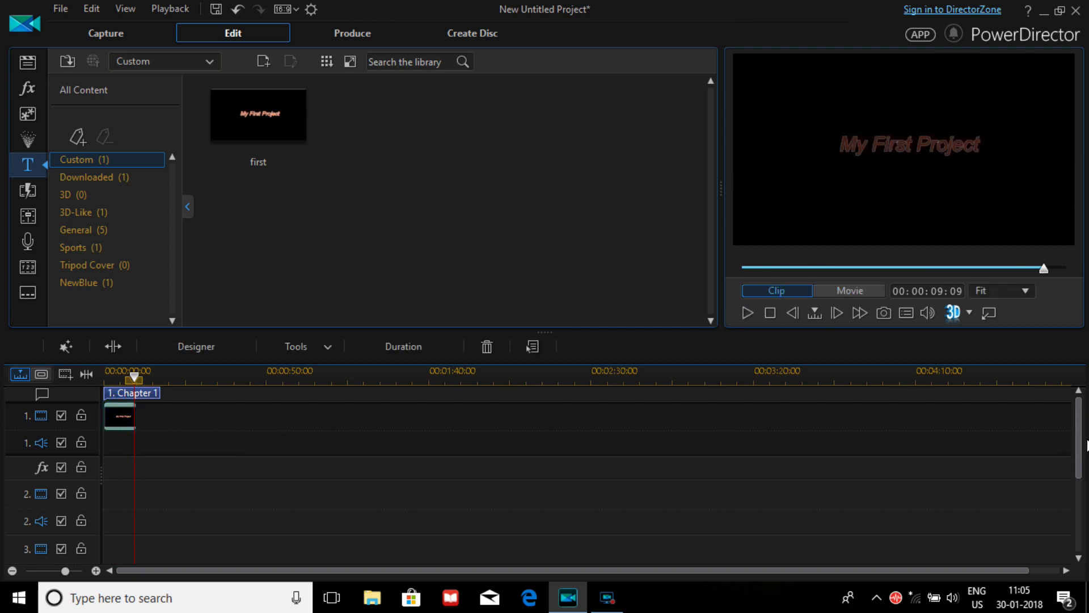
{"action": "scroll", "coordinate": [1079, 445], "scroll_direction": "down", "scroll_amount": 1}
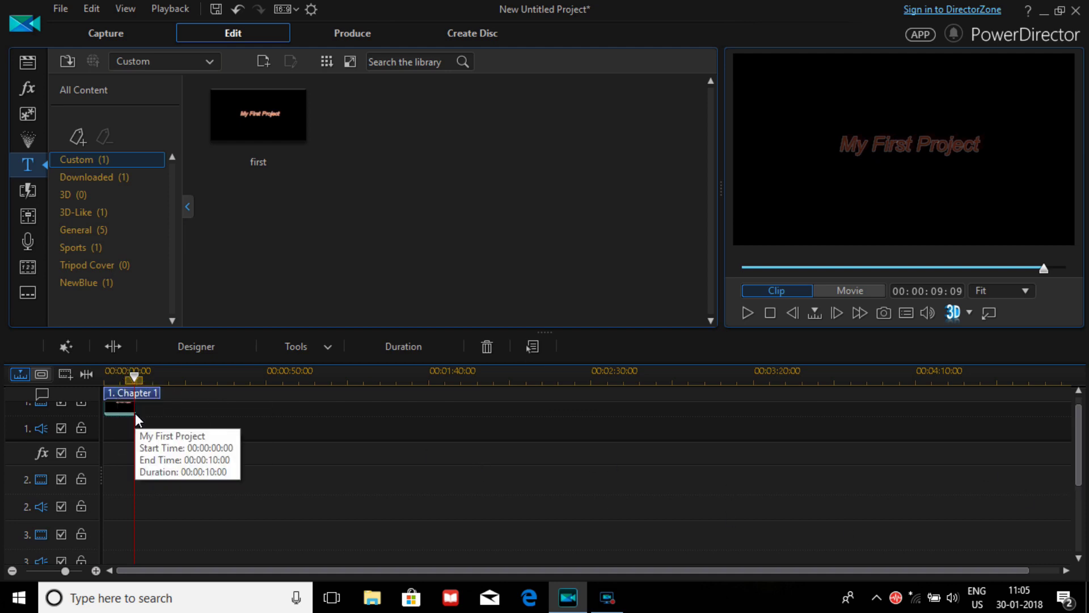
{"action": "left_click_drag", "start_coordinate": [125, 405], "coordinate": [120, 531]}
{"action": "left_click_drag", "start_coordinate": [102, 481], "coordinate": [101, 502]}
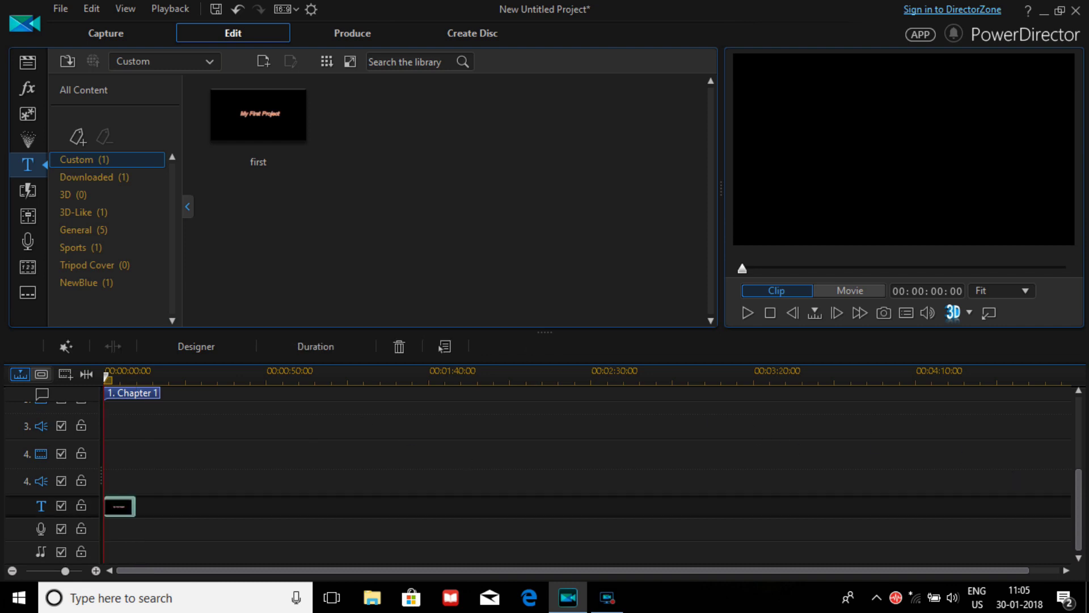
Step: Go to the media room and show its Backgrounds library
{"action": "left_click_drag", "start_coordinate": [1077, 499], "coordinate": [1070, 402]}
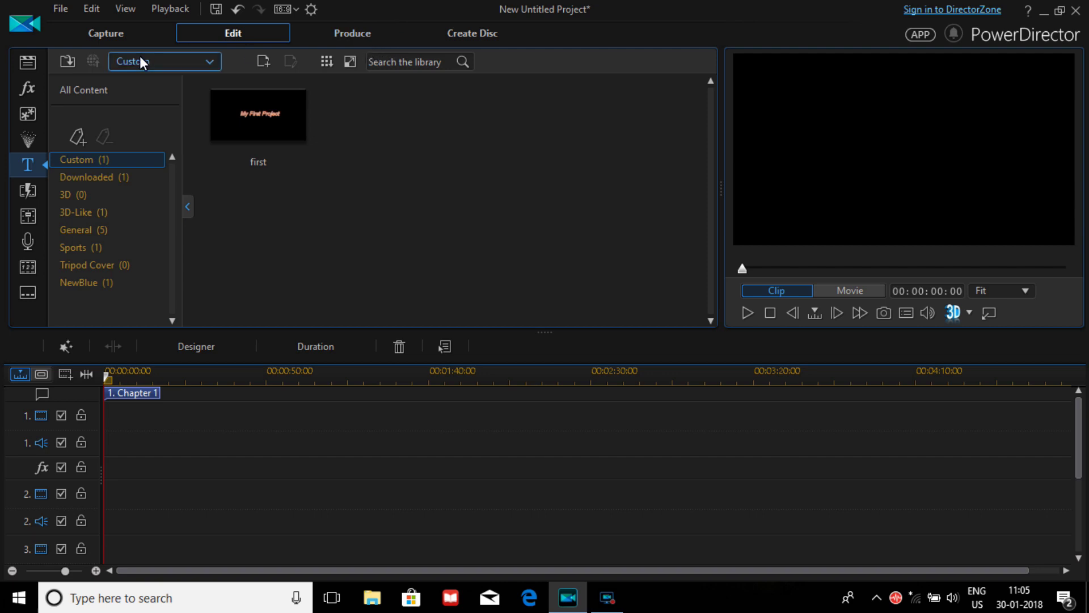
{"action": "left_click", "coordinate": [18, 67]}
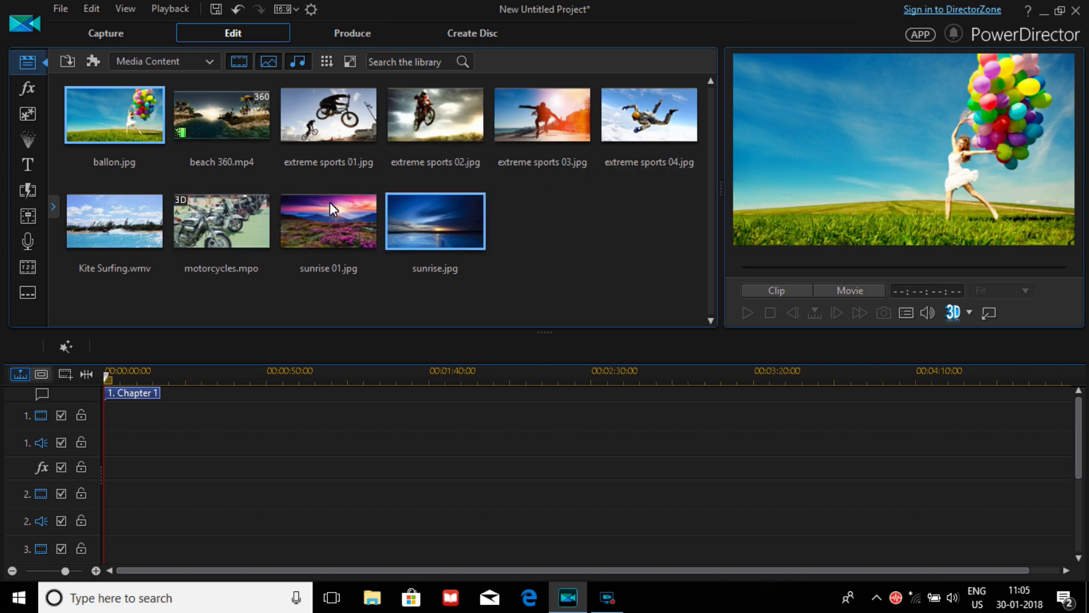
{"action": "left_click", "coordinate": [66, 59]}
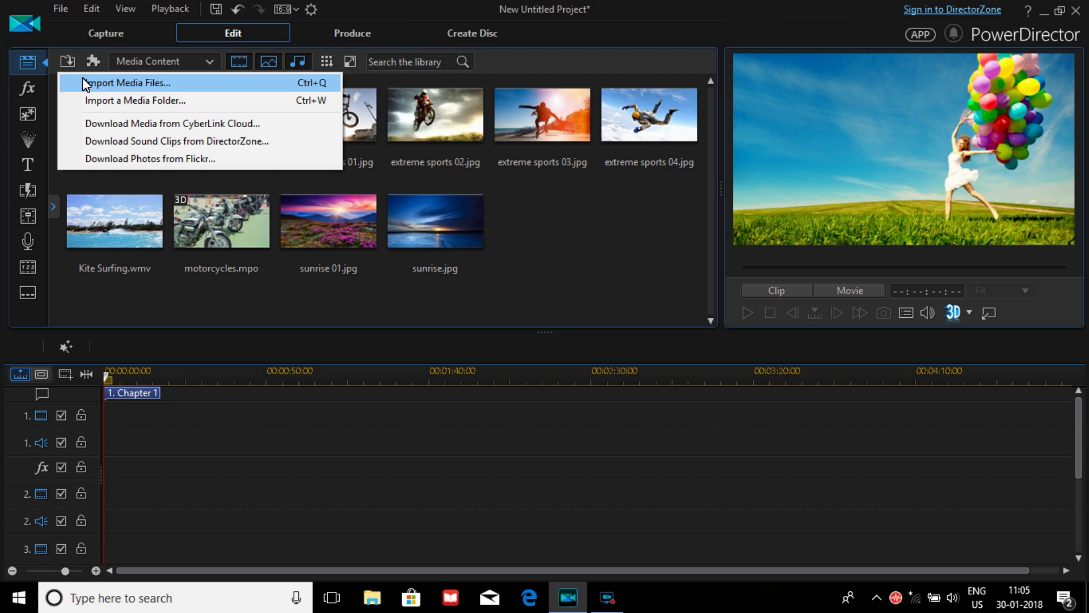
{"action": "left_click", "coordinate": [590, 210]}
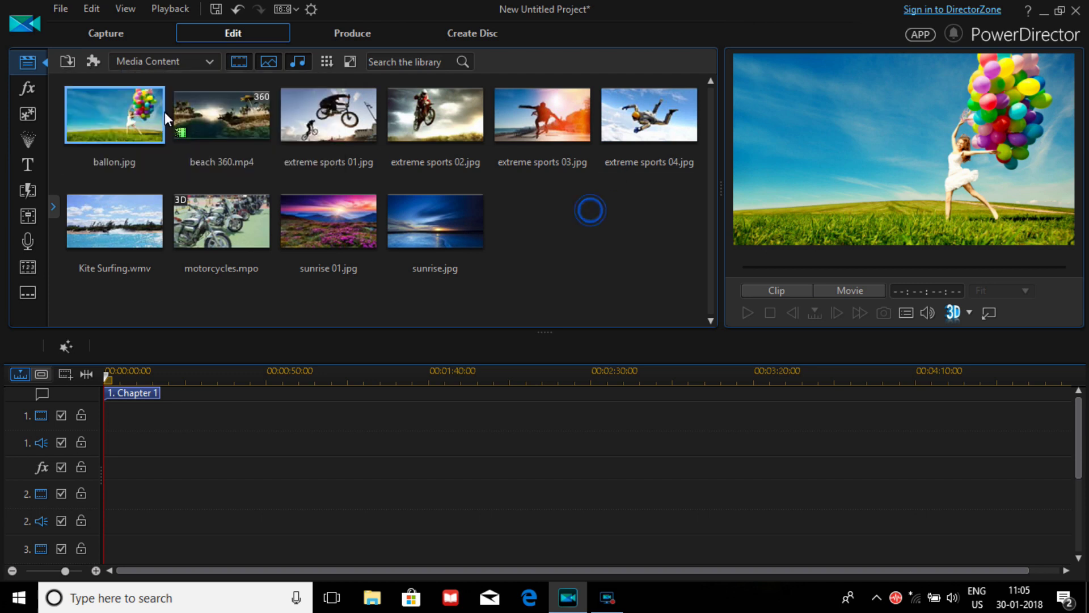
{"action": "left_click", "coordinate": [146, 62]}
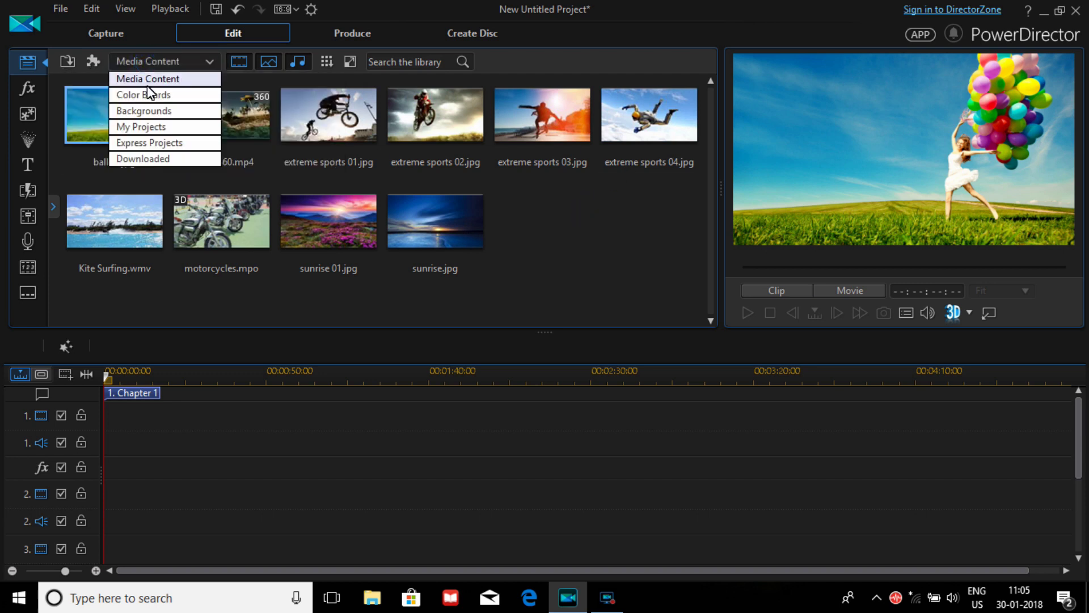
{"action": "left_click", "coordinate": [149, 112]}
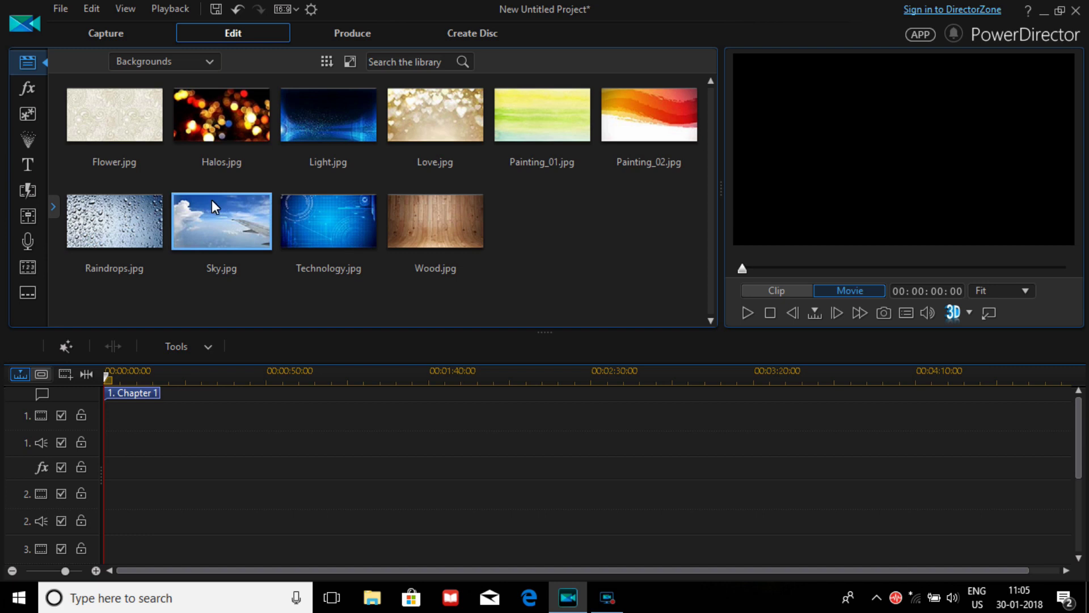
Step: Try the Flower.jpg background behind the title on video track 1 in a playback, and delete the clip
{"action": "left_click_drag", "start_coordinate": [115, 139], "coordinate": [100, 435]}
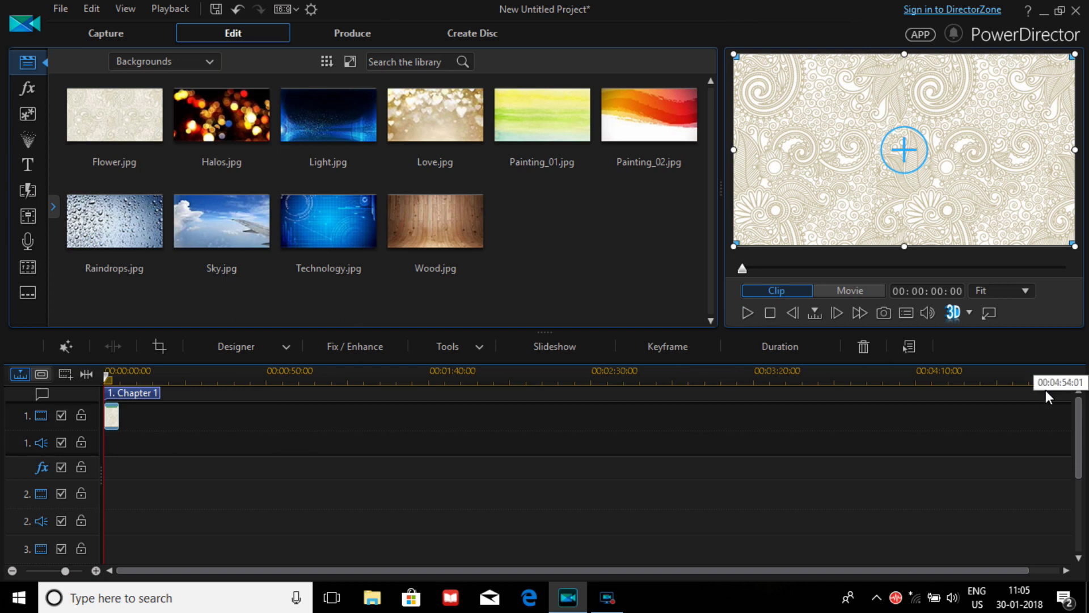
{"action": "left_click", "coordinate": [748, 314]}
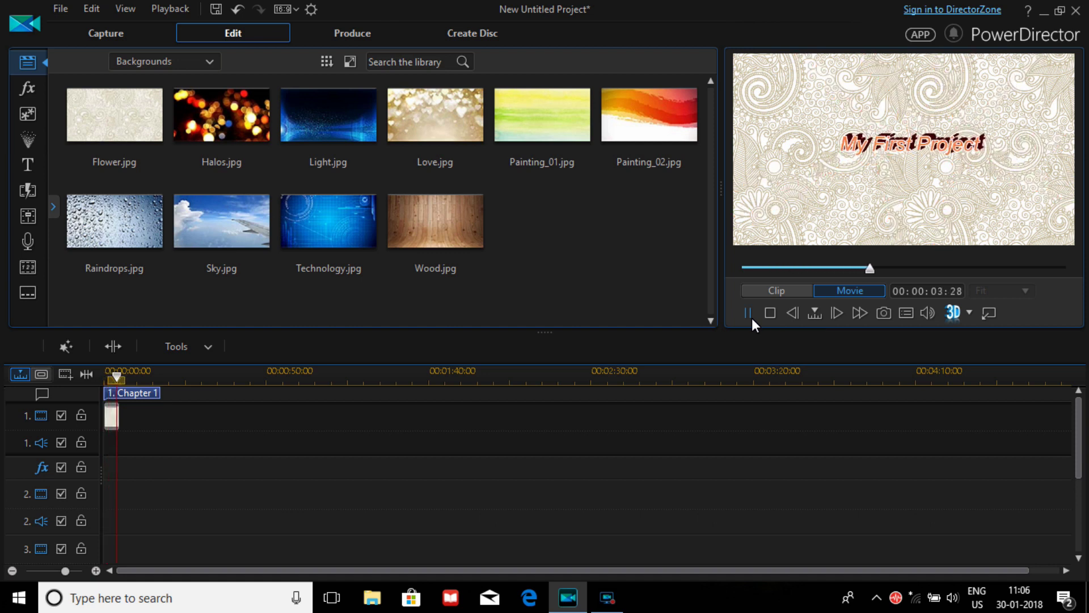
{"action": "left_click", "coordinate": [748, 313]}
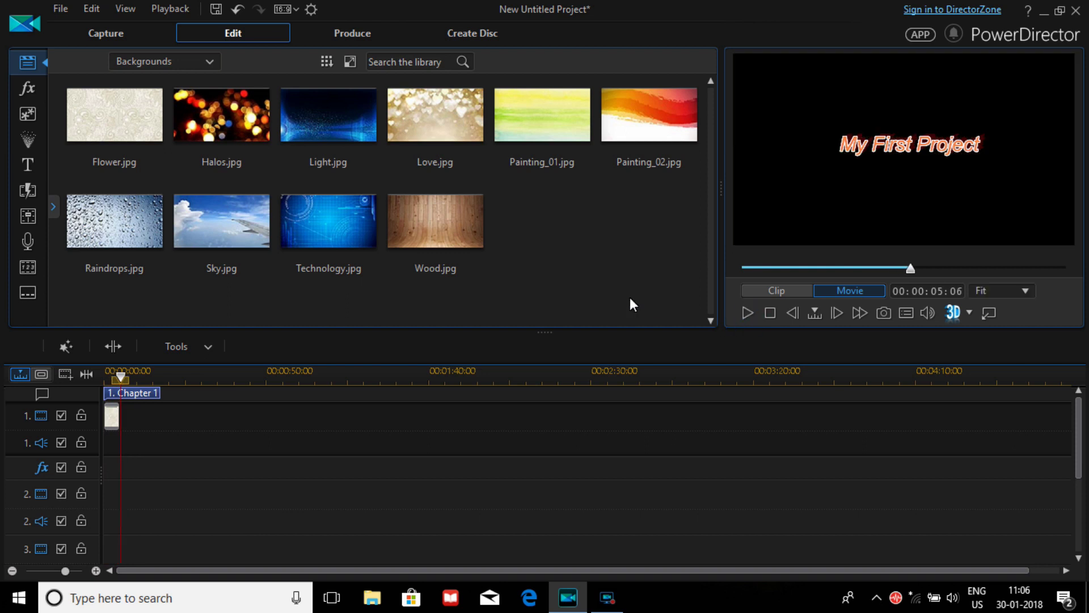
{"action": "left_click", "coordinate": [109, 415]}
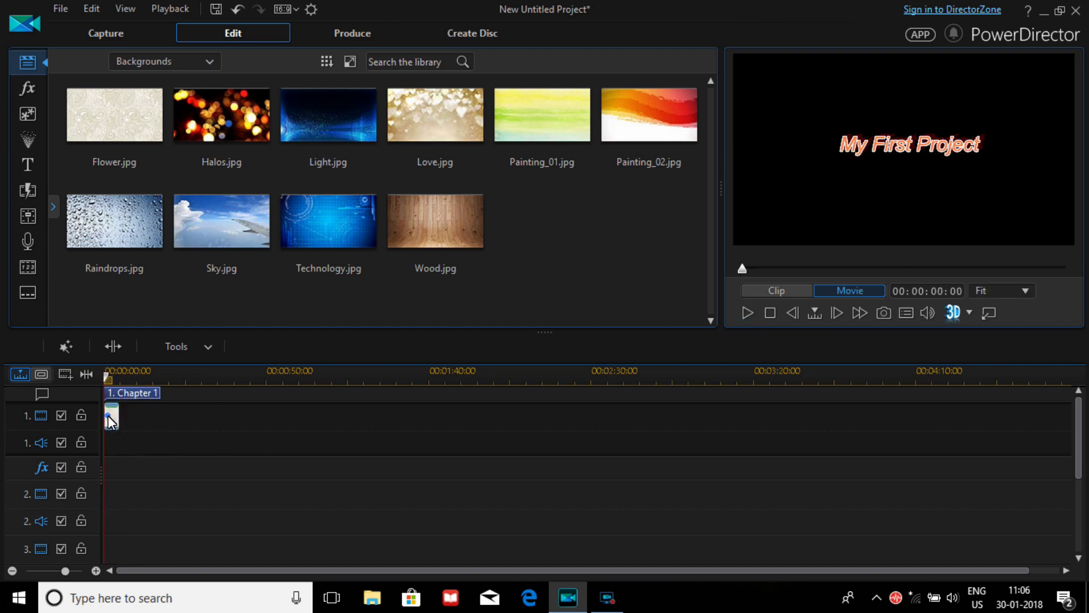
{"action": "key", "text": "Delete"}
Step: Place the Technology.jpg background at the start of video track 1 and play the movie with the title over it
{"action": "left_click", "coordinate": [336, 244]}
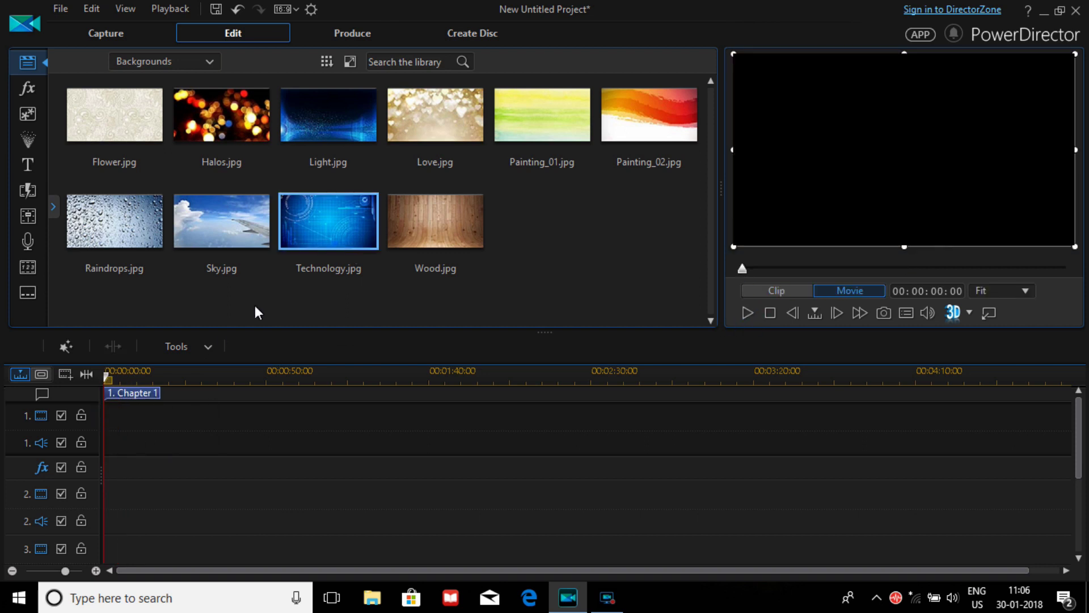
{"action": "left_click_drag", "start_coordinate": [126, 426], "coordinate": [107, 438]}
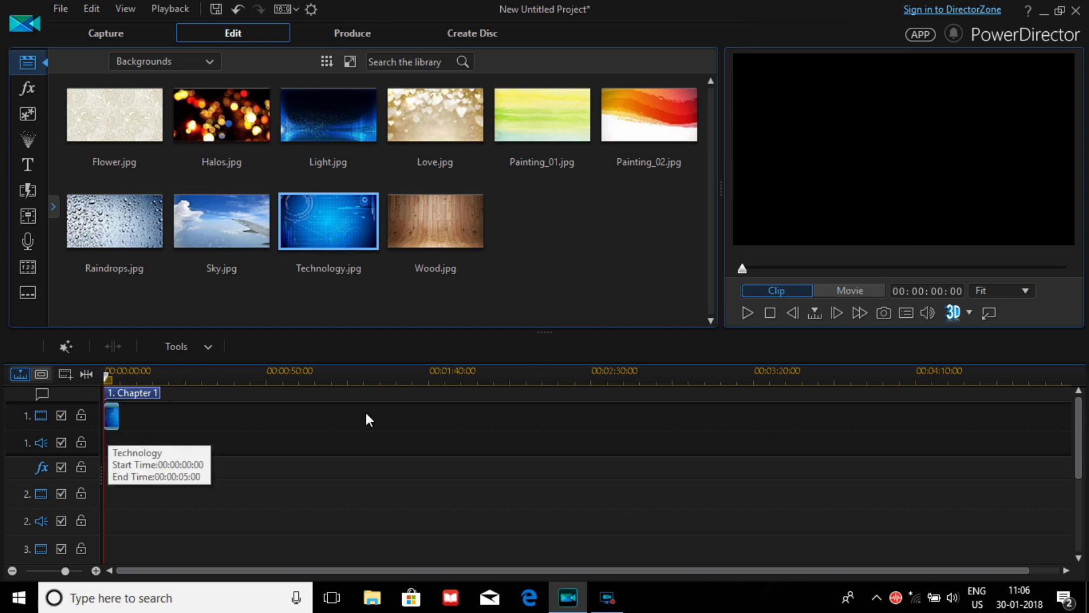
{"action": "left_click", "coordinate": [749, 313]}
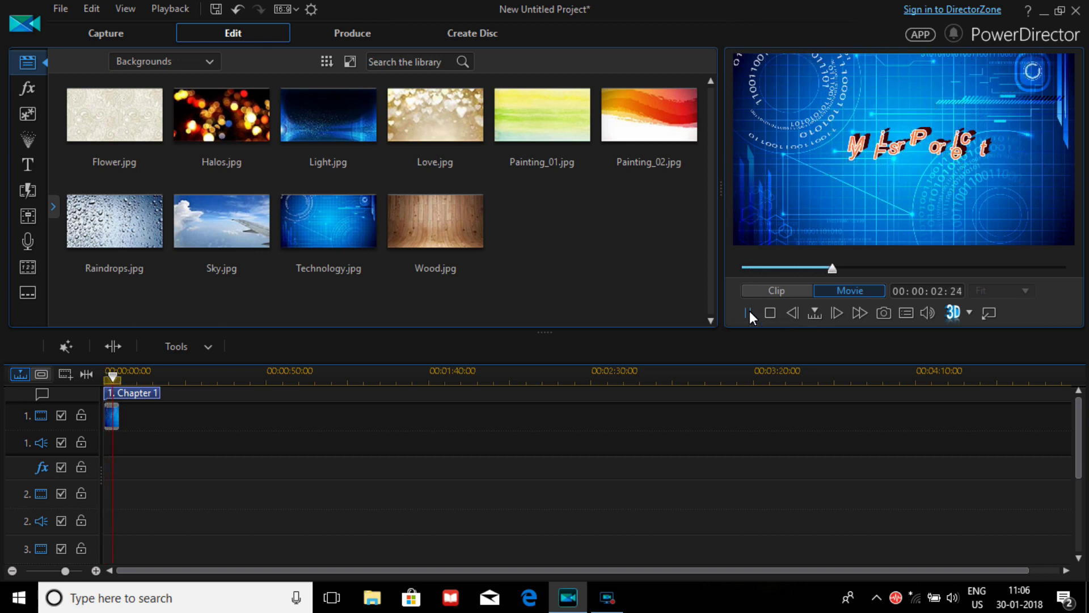
{"action": "left_click", "coordinate": [749, 313]}
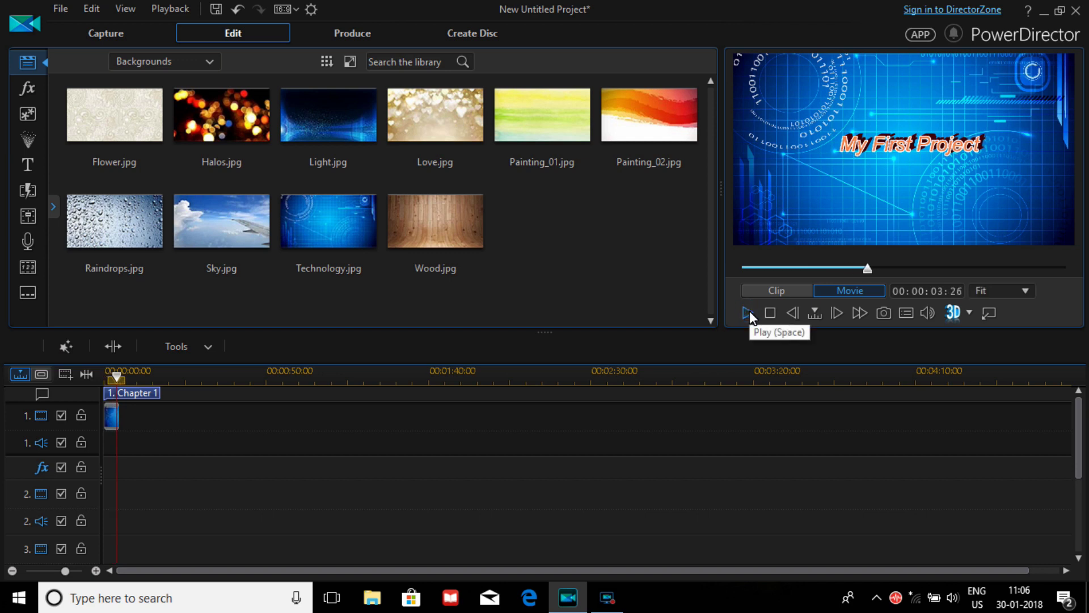
Step: Replay the movie from the beginning and pause it once the title letters have come together
{"action": "left_click", "coordinate": [748, 313]}
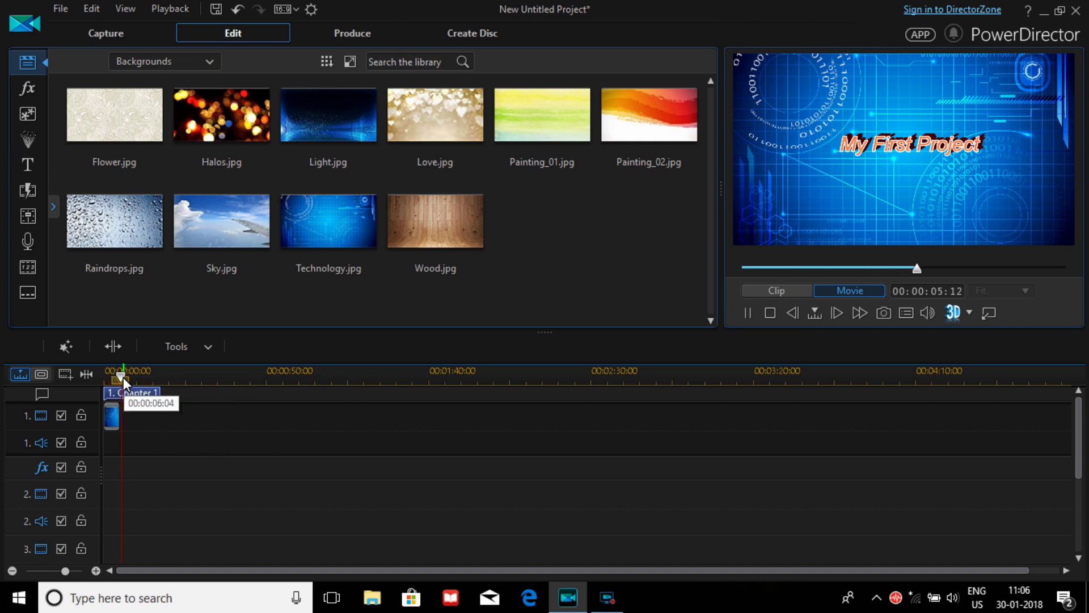
{"action": "left_click_drag", "start_coordinate": [123, 376], "coordinate": [77, 385]}
{"action": "left_click", "coordinate": [749, 313]}
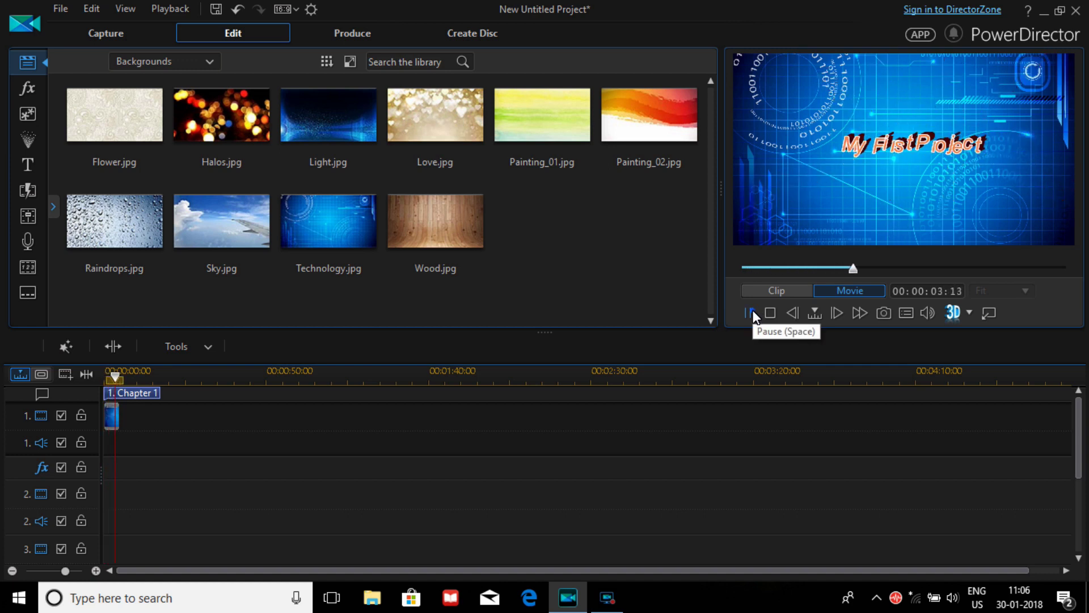
{"action": "left_click", "coordinate": [750, 312]}
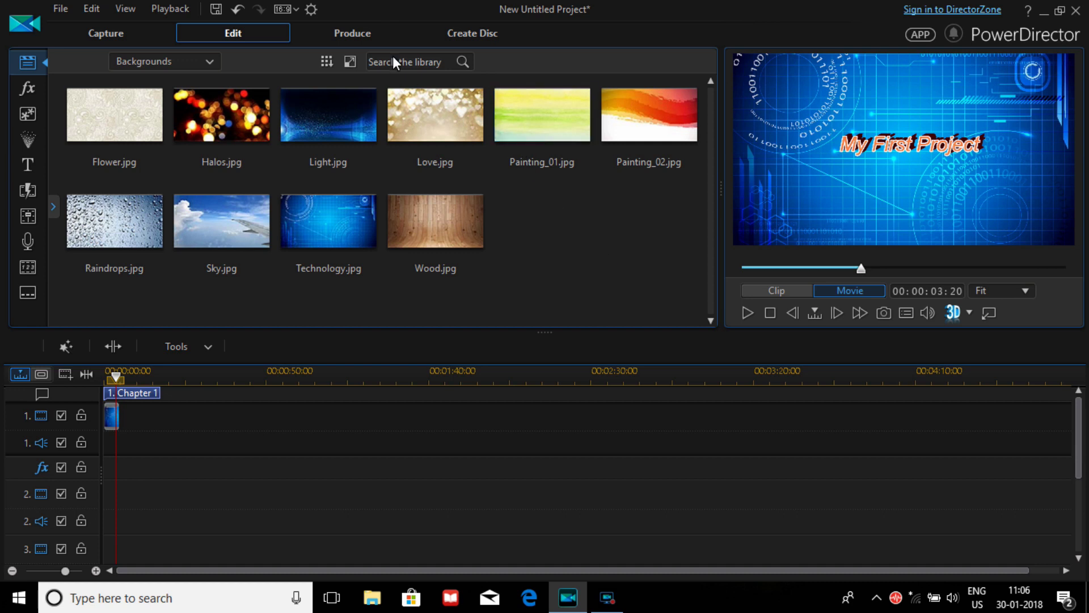
Step: Go to the movie production settings and review the quality profiles offered for the H.264 AVC MP4 format
{"action": "left_click", "coordinate": [361, 36]}
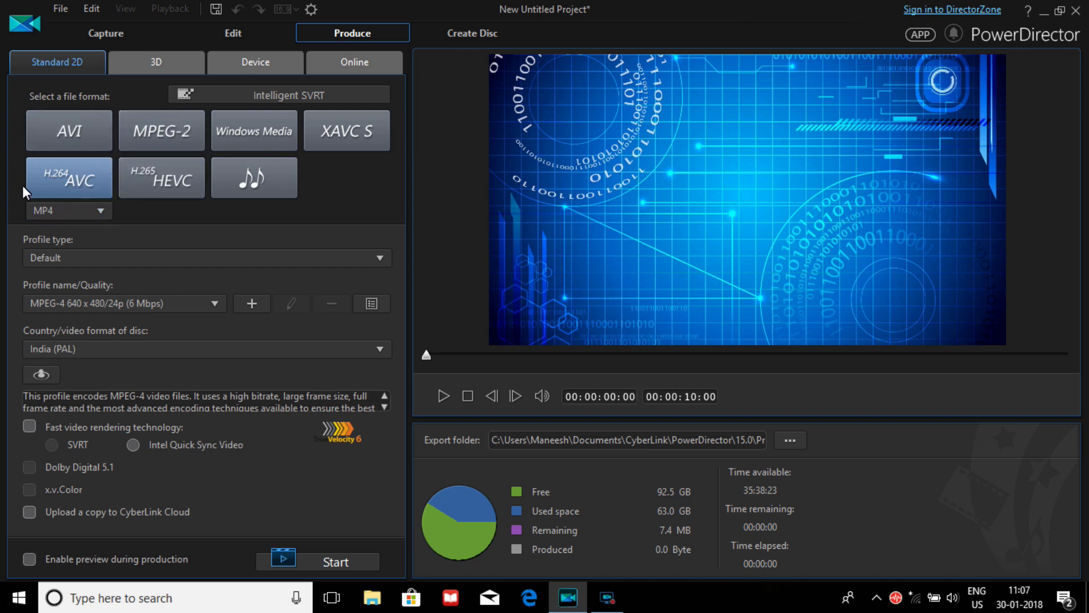
{"action": "left_click", "coordinate": [169, 298]}
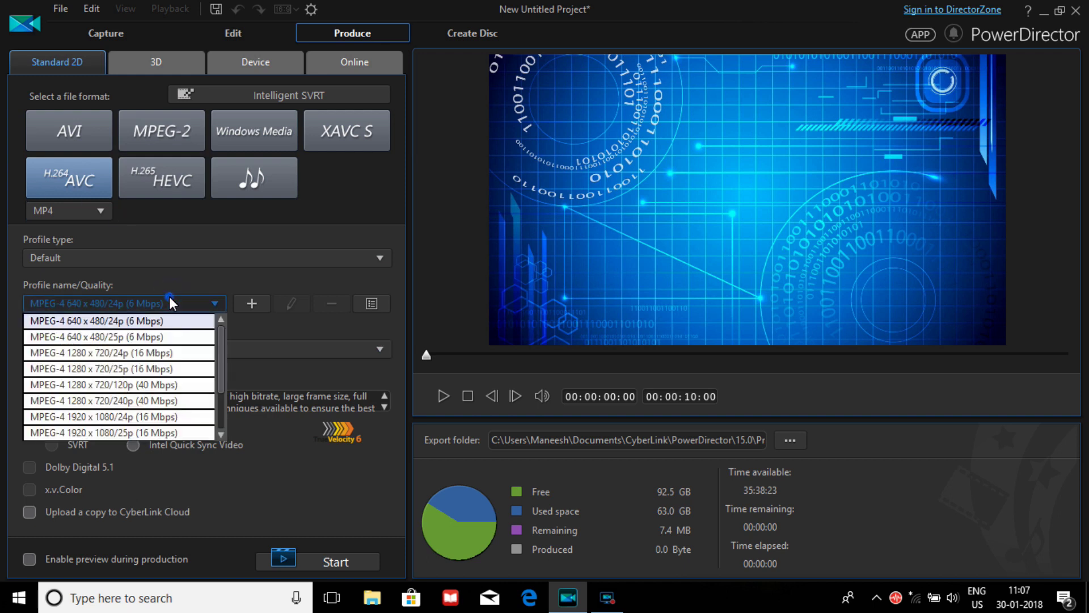
{"action": "left_click", "coordinate": [169, 298]}
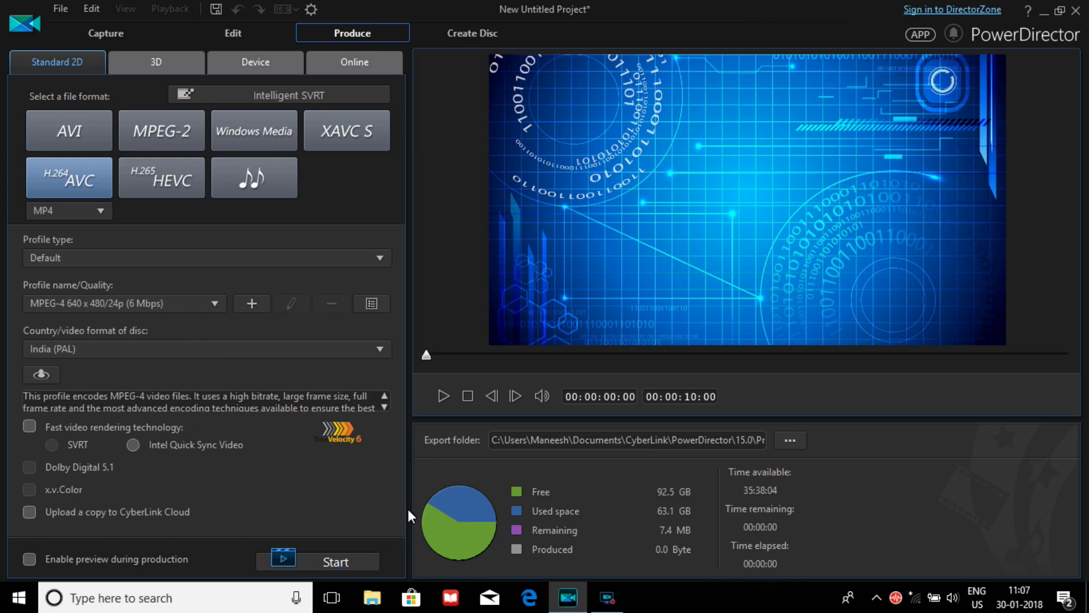
Step: Set the export location to the Desktop with the file name title, and produce the movie as an MP4
{"action": "left_click", "coordinate": [783, 441]}
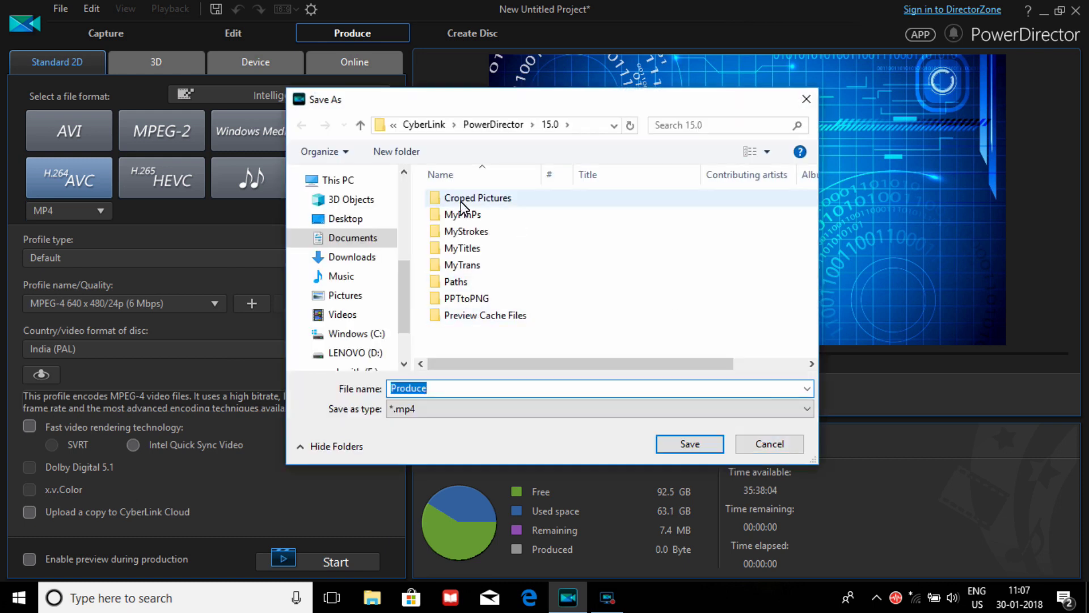
{"action": "left_click", "coordinate": [344, 219]}
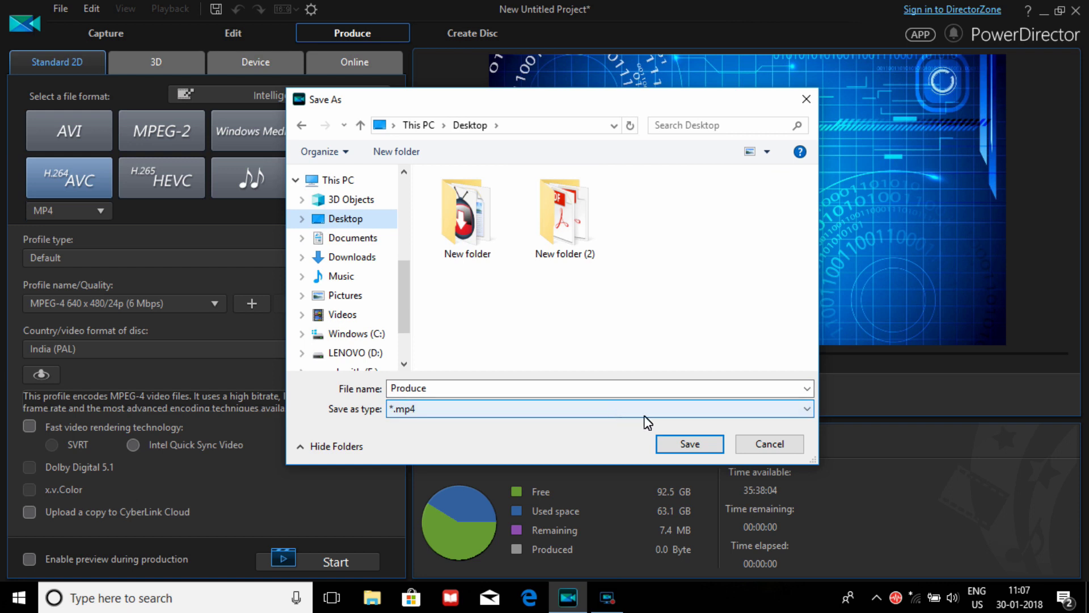
{"action": "double_click", "coordinate": [461, 389]}
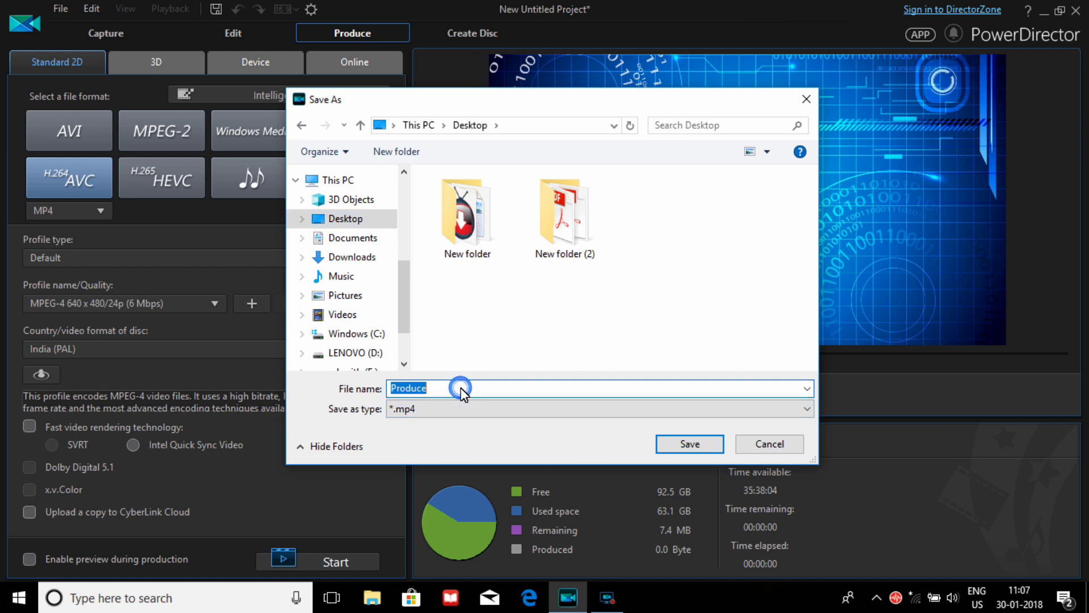
{"action": "type", "text": "title"}
{"action": "key", "text": "Return"}
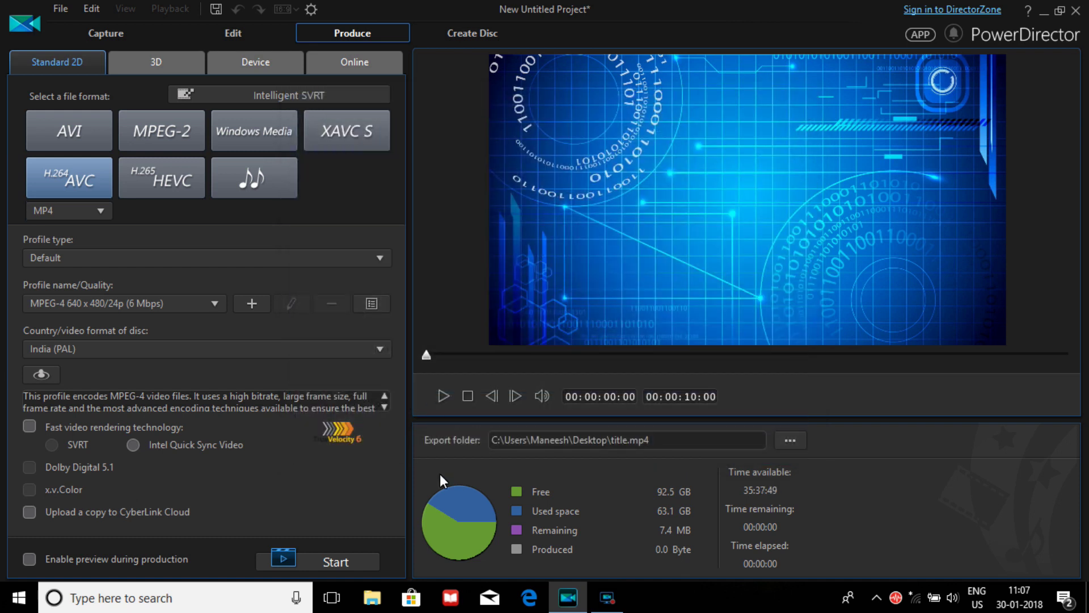
{"action": "left_click", "coordinate": [296, 557]}
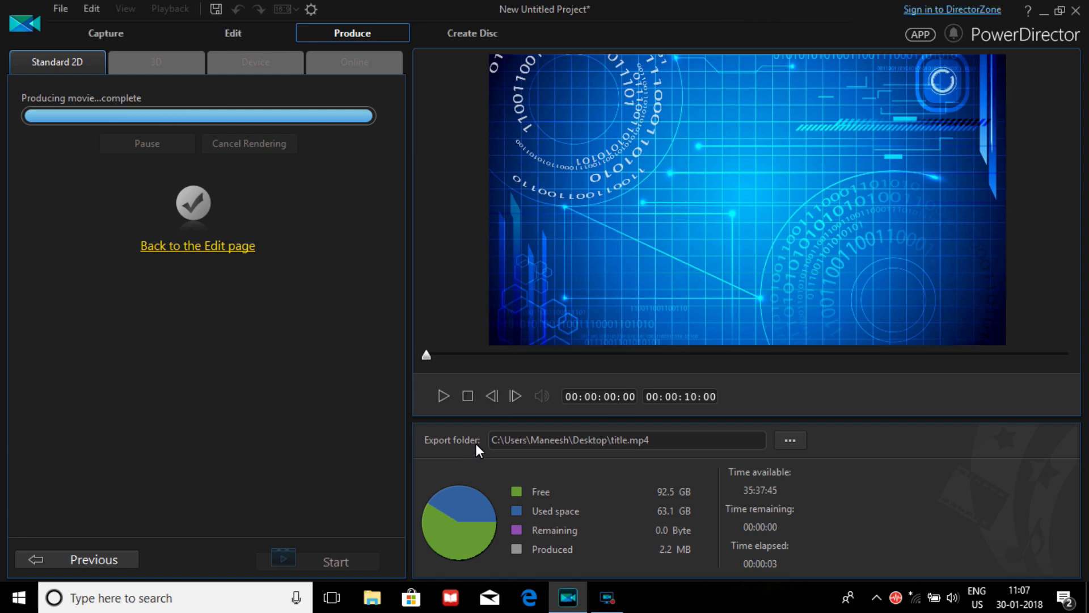
Step: Minimize the editor and play the exported title video from the desktop full screen in VLC media player
{"action": "left_click", "coordinate": [1042, 15]}
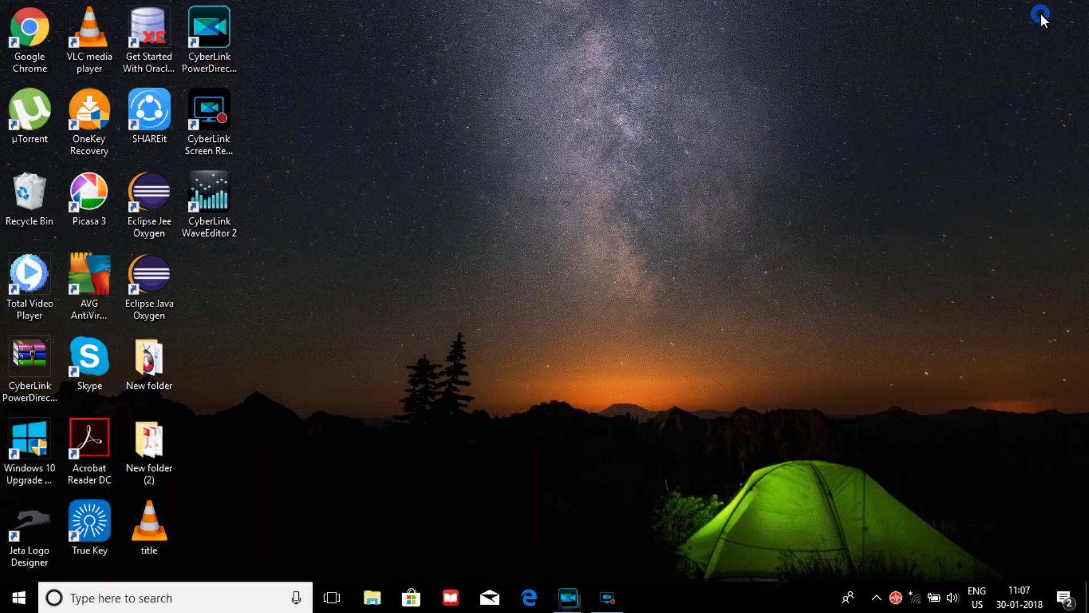
{"action": "double_click", "coordinate": [153, 523]}
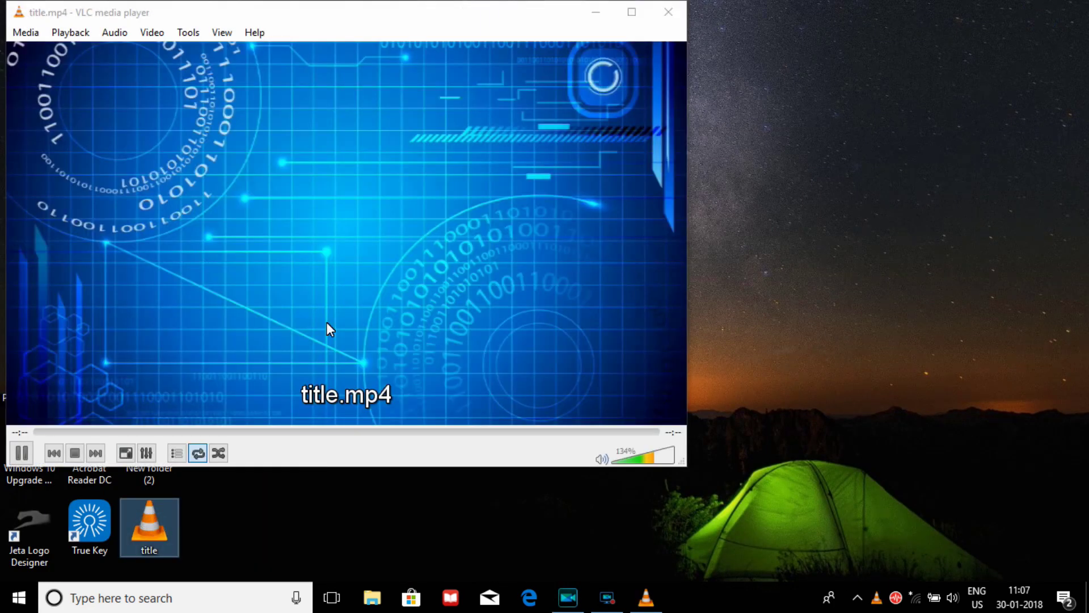
{"action": "double_click", "coordinate": [347, 308]}
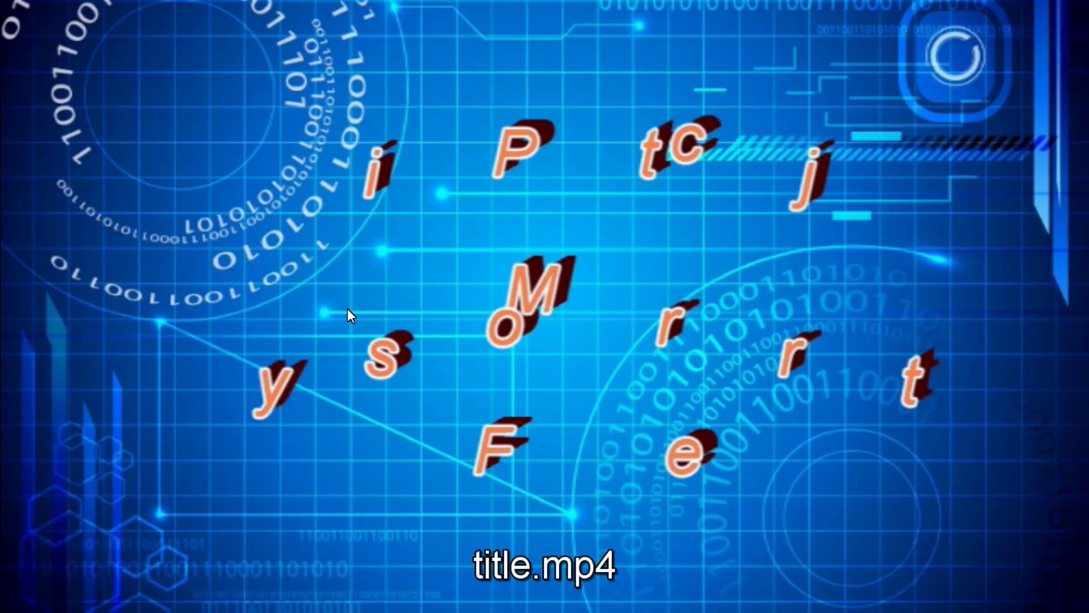